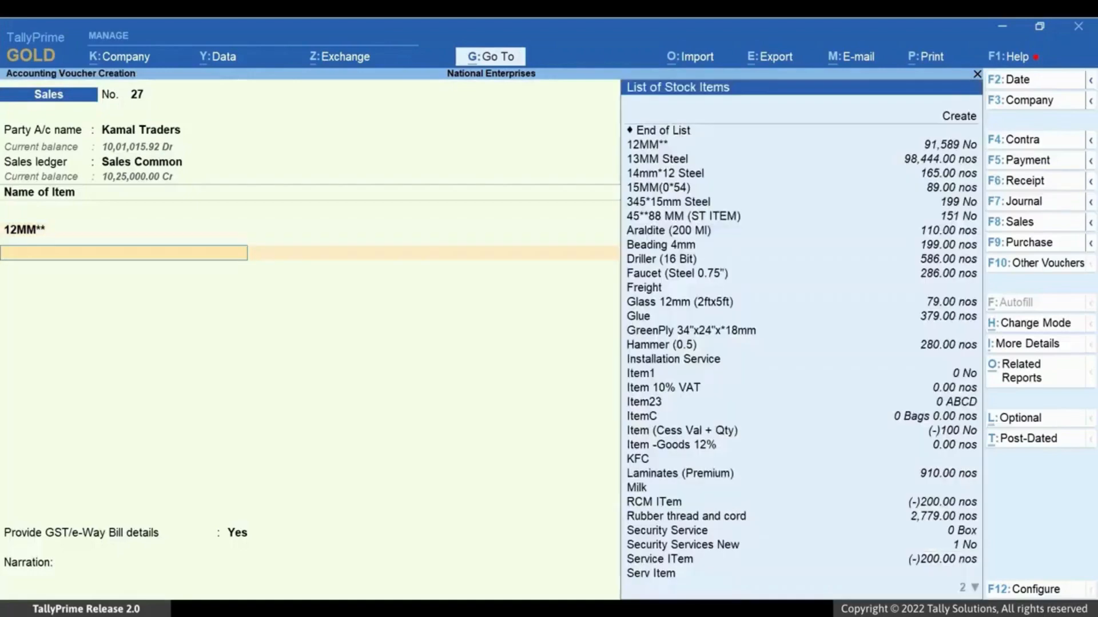
# Add 100 nos of 13MM Steel at a rate of 500 to the sales voucher.
pyautogui.write('100')
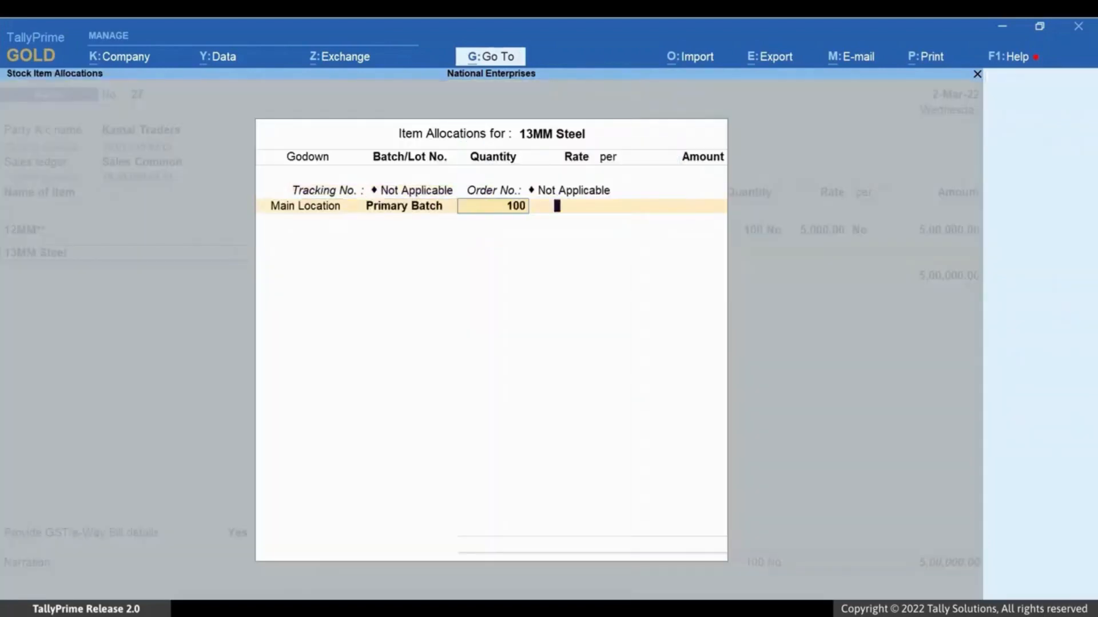
pyautogui.press('Return')
pyautogui.press('Return')
pyautogui.press('Return')
pyautogui.press('Return')
pyautogui.press('Return')
pyautogui.press('Return')
# Add the CGST and SGST ledgers below the stock items in the sales voucher.
pyautogui.write('Cg')
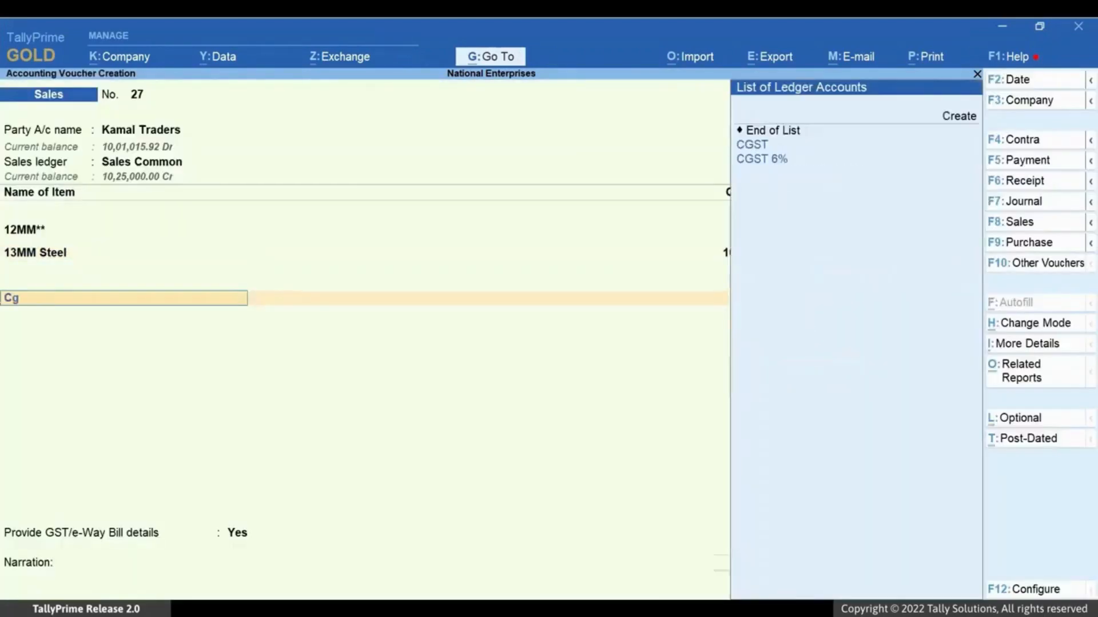
pyautogui.press('Return')
pyautogui.press('Return')
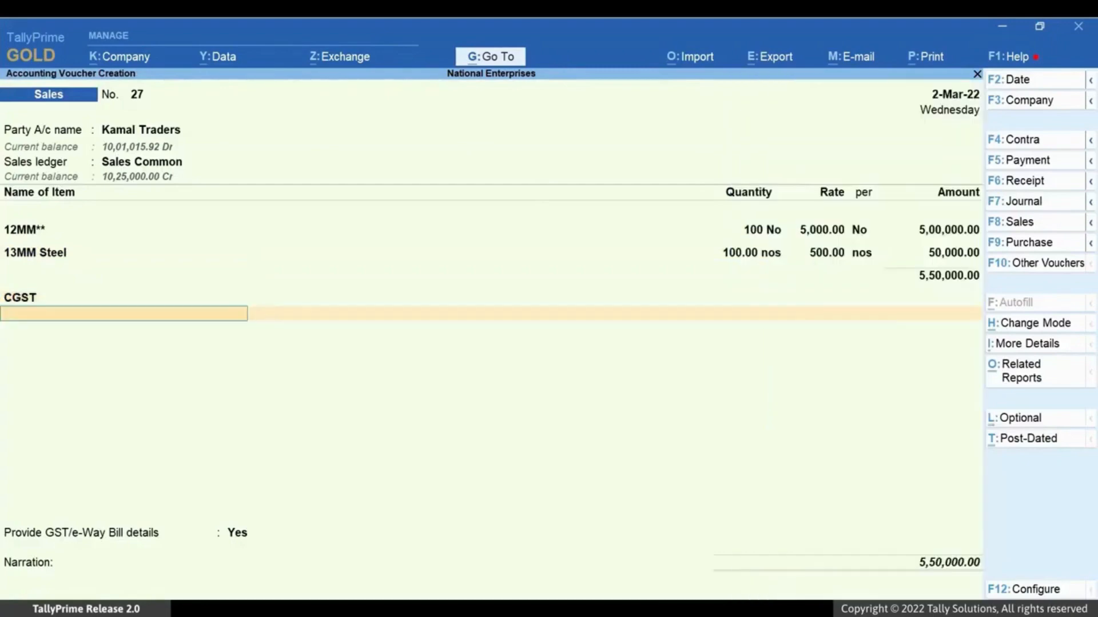
pyautogui.write('Sg')
pyautogui.press('Return')
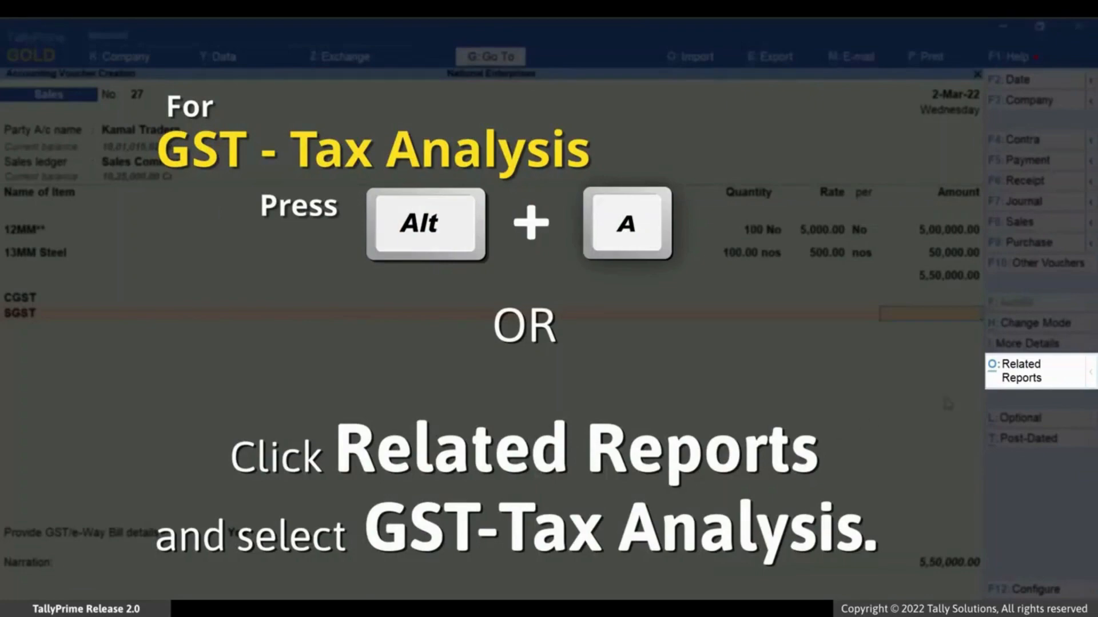
# Try to view the GST - Tax Analysis for the sales voucher and dismiss it.
pyautogui.click(1041, 375)
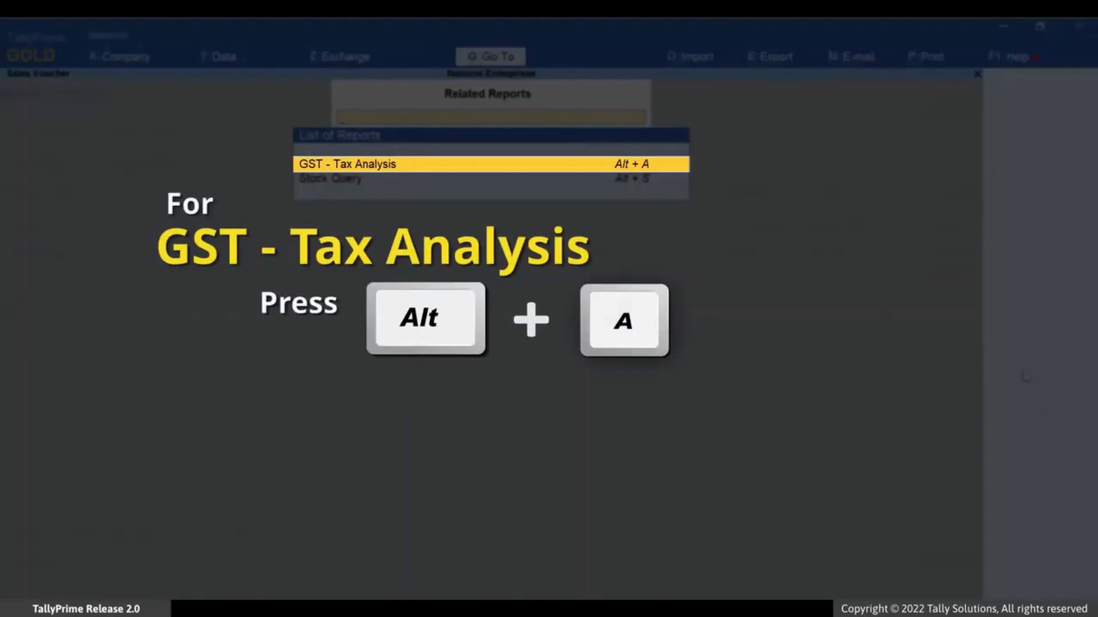
pyautogui.hotkey('alt', 'a')
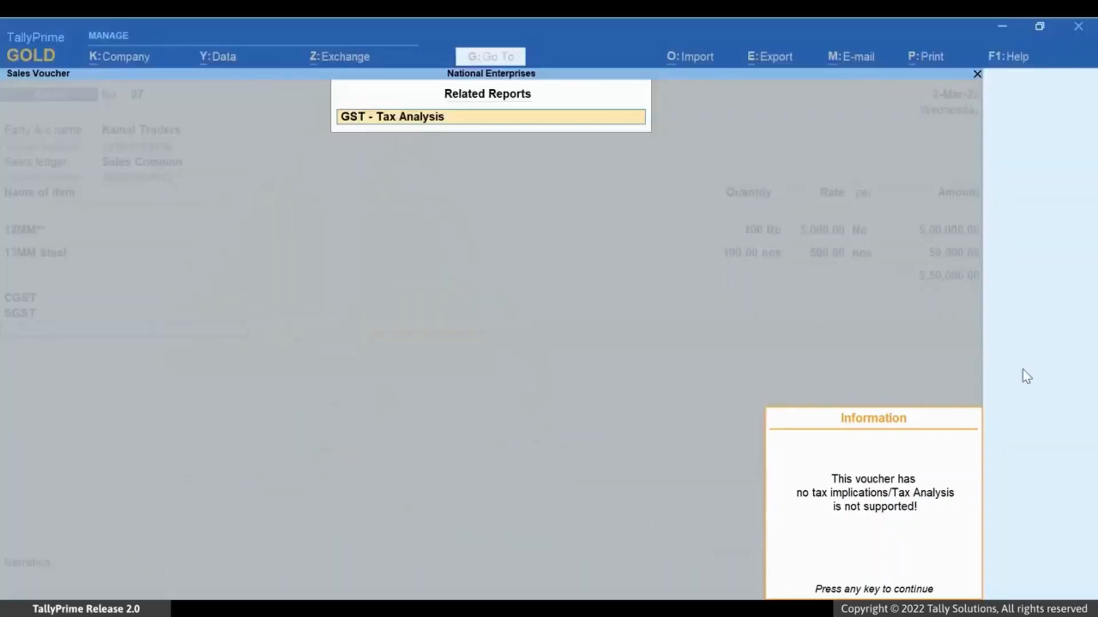
pyautogui.press('Escape')
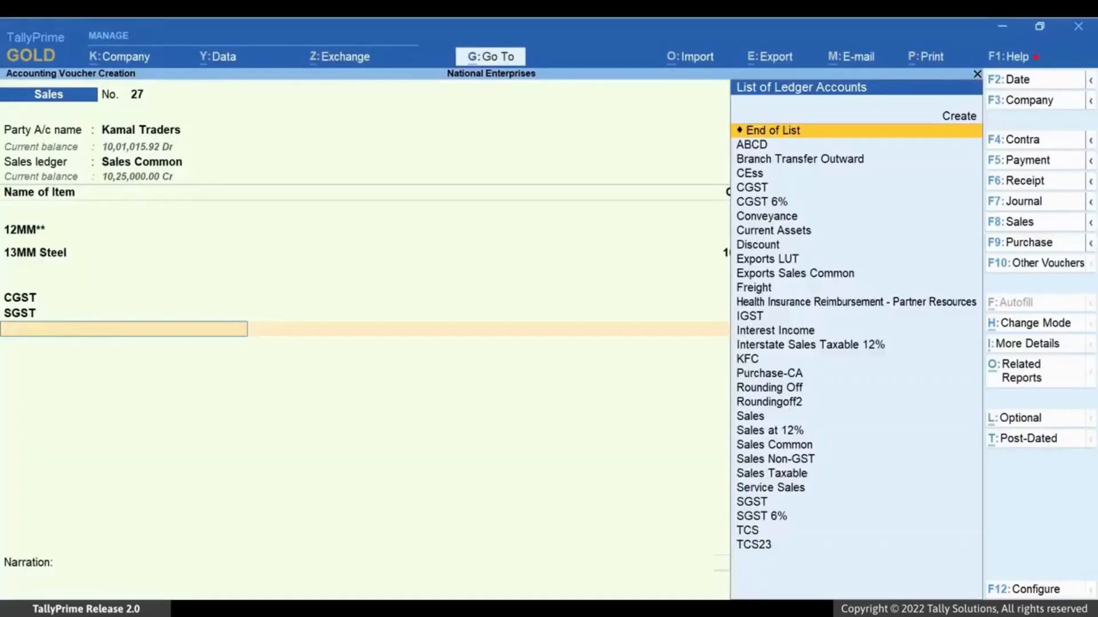
# Open the Sales Common ledger for alteration from within the voucher and set Set/Alter GST Details to Yes.
pyautogui.press('BackSpace')
pyautogui.press('BackSpace')
pyautogui.press('BackSpace')
pyautogui.press('BackSpace')
pyautogui.press('BackSpace')
pyautogui.press('BackSpace')
pyautogui.press('BackSpace')
pyautogui.press('BackSpace')
pyautogui.press('BackSpace')
pyautogui.press('BackSpace')
pyautogui.press('BackSpace')
pyautogui.press('BackSpace')
pyautogui.press('BackSpace')
pyautogui.press('BackSpace')
pyautogui.press('BackSpace')
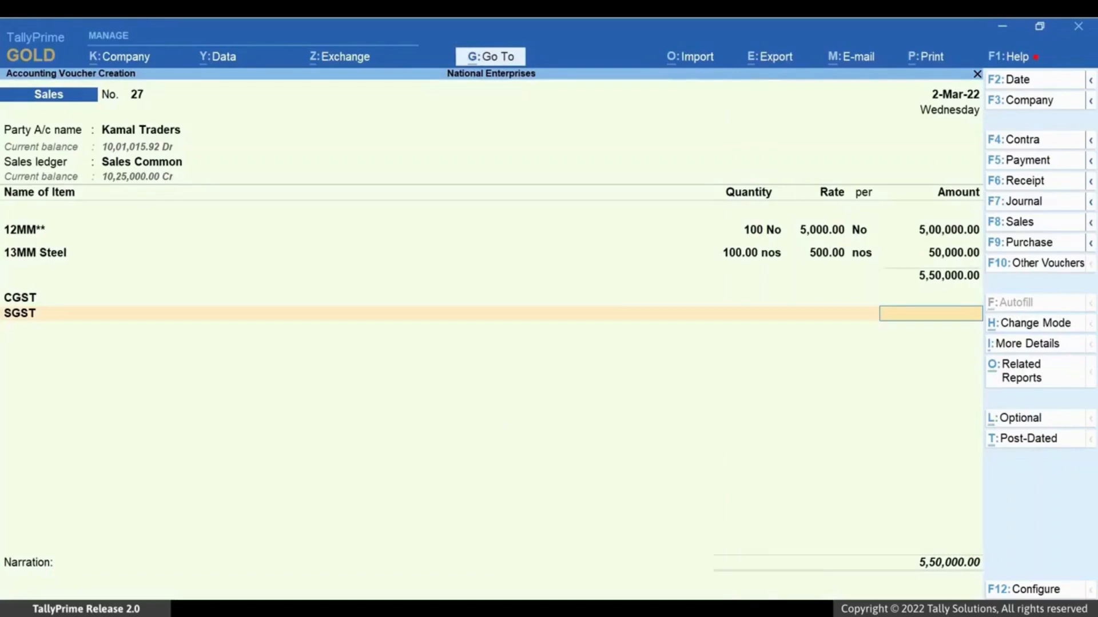
pyautogui.hotkey('ctrl', 'Return')
pyautogui.press('Return')
pyautogui.press('Return')
pyautogui.press('Return')
pyautogui.press('Return')
pyautogui.press('Up')
pyautogui.press('Return')
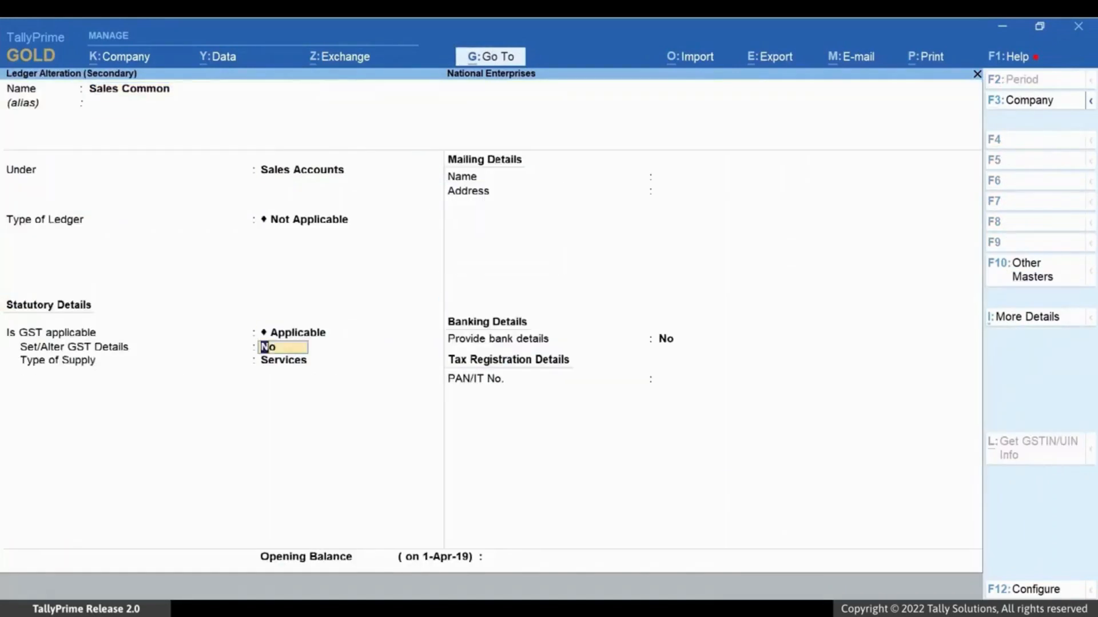
pyautogui.write('Yes')
pyautogui.press('Return')
pyautogui.press('Return')
pyautogui.press('Return')
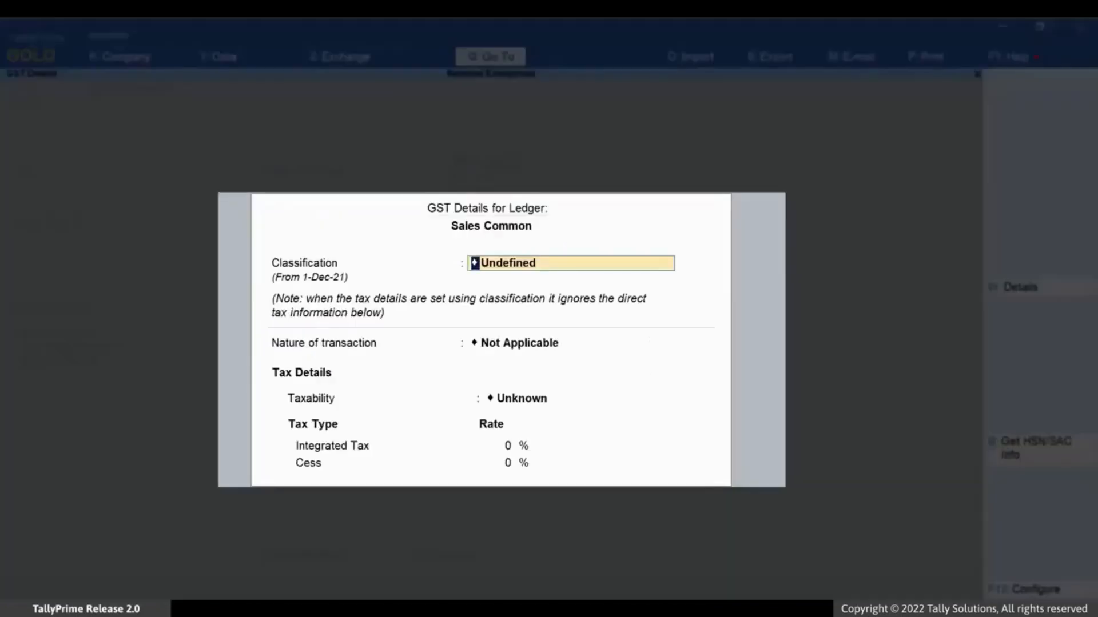
# Set the Sales Common ledger's integrated tax rate to 18%, save the ledger and refresh the voucher's CGST and SGST amounts.
pyautogui.press('Down')
pyautogui.press('Down')
pyautogui.press('Down')
pyautogui.press('Return')
pyautogui.write('18')
pyautogui.press('Return')
pyautogui.press('Return')
pyautogui.press('Up')
pyautogui.press('Return')
pyautogui.press('Return')
pyautogui.press('Return')
pyautogui.press('Return')
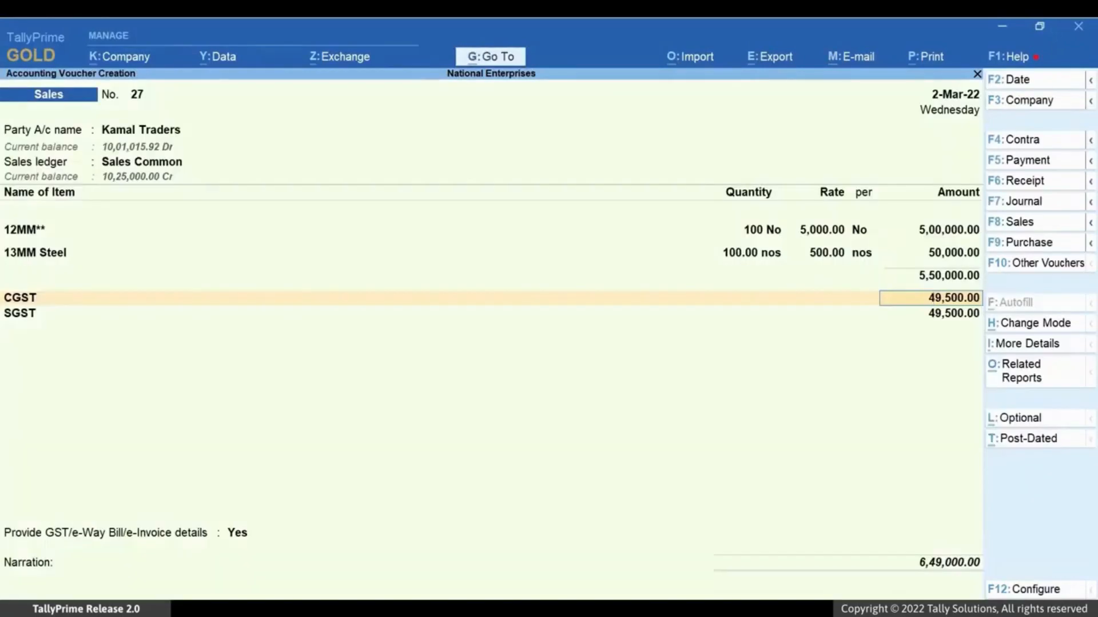
pyautogui.press('Return')
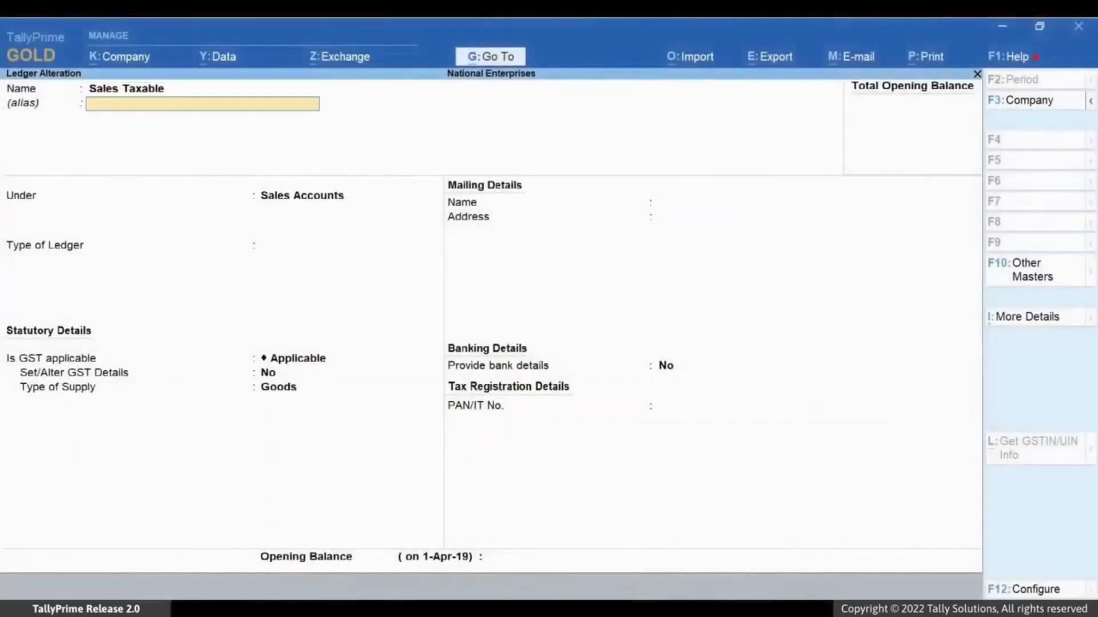
# Examine the nature of transaction in the Sales Taxable ledger's GST details and accept the ledger.
pyautogui.click(347, 358)
pyautogui.press('Return')
pyautogui.write('yes')
pyautogui.press('Return')
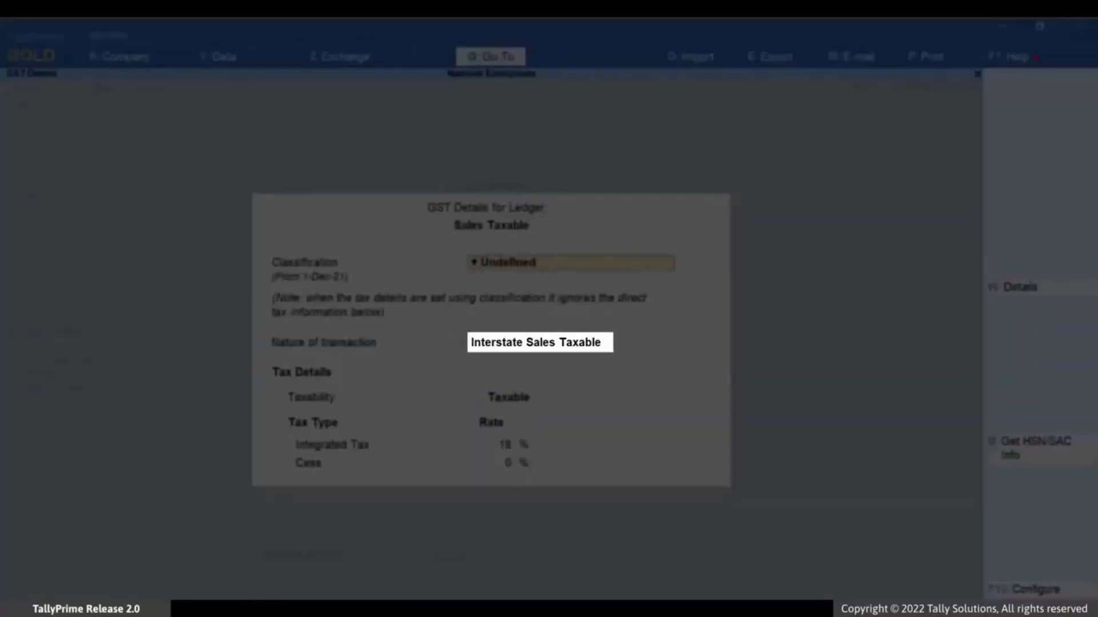
pyautogui.hotkey('ctrl', 'a')
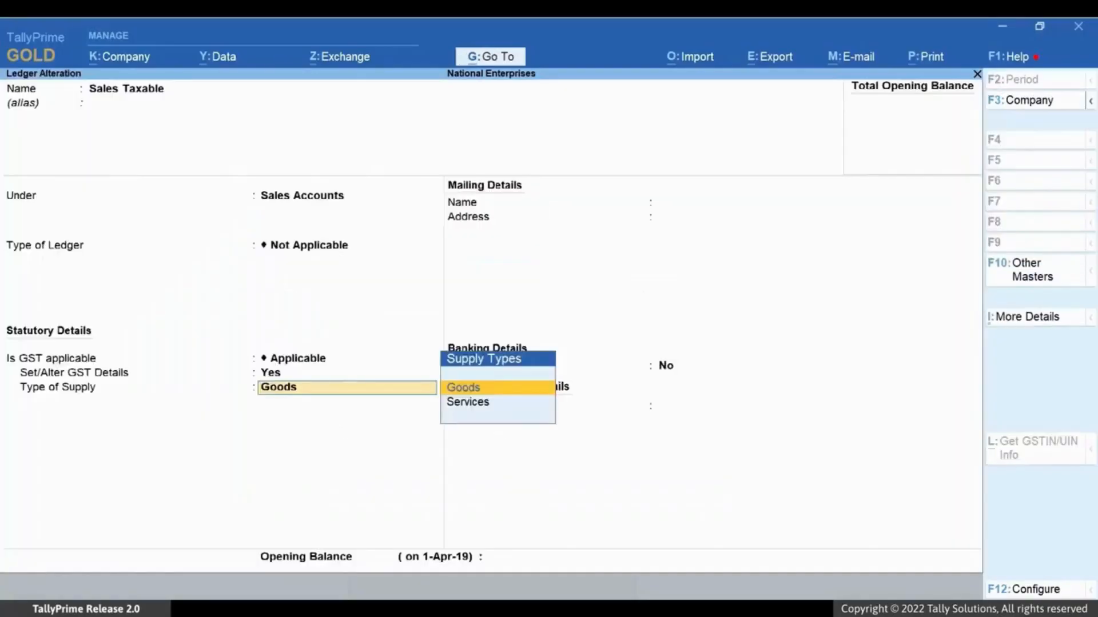
pyautogui.hotkey('ctrl', 'a')
pyautogui.press('Escape')
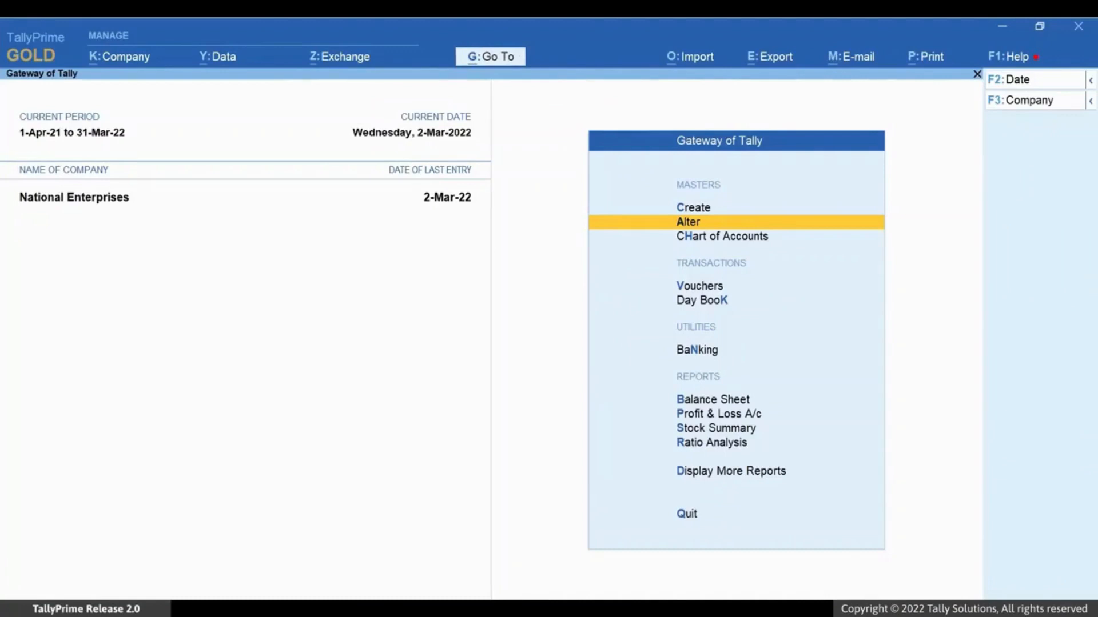
# Start a new sales voucher for the party Kanti Hardwares and accept its dispatch and party details.
pyautogui.write('vk')
pyautogui.press('Down')
pyautogui.press('Down')
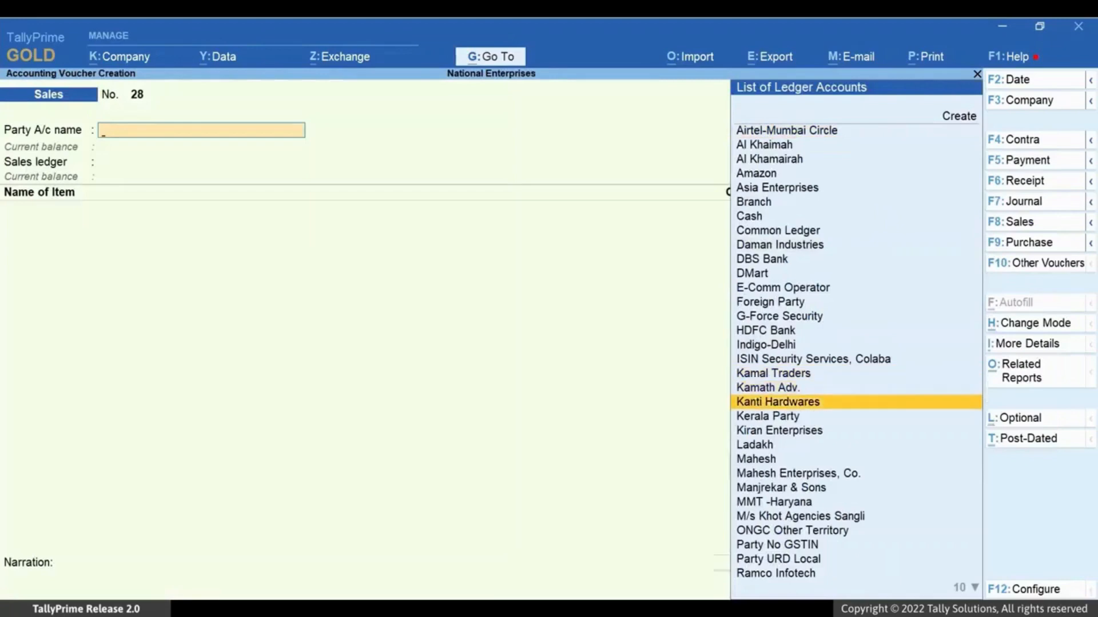
pyautogui.press('Return')
pyautogui.hotkey('ctrl', 'a')
pyautogui.hotkey('ctrl', 'a')
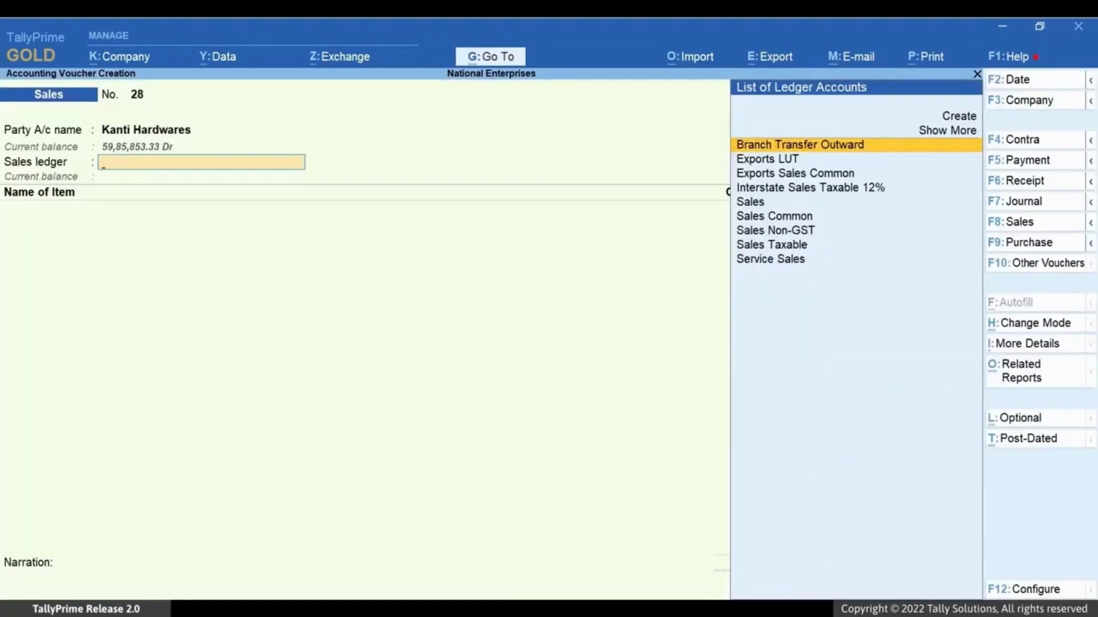
# Choose Sales Taxable as the sales ledger of the Kanti Hardwares voucher.
pyautogui.press('Down')
pyautogui.press('Down')
pyautogui.press('Down')
pyautogui.press('Down')
pyautogui.press('Down')
pyautogui.press('Down')
pyautogui.press('Down')
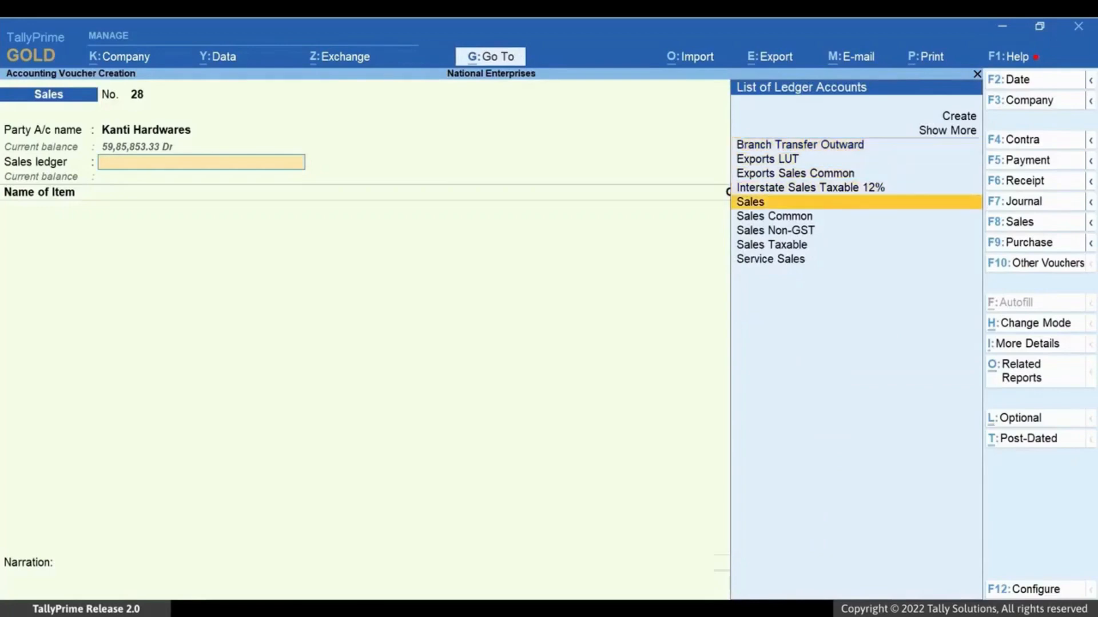
pyautogui.press('Return')
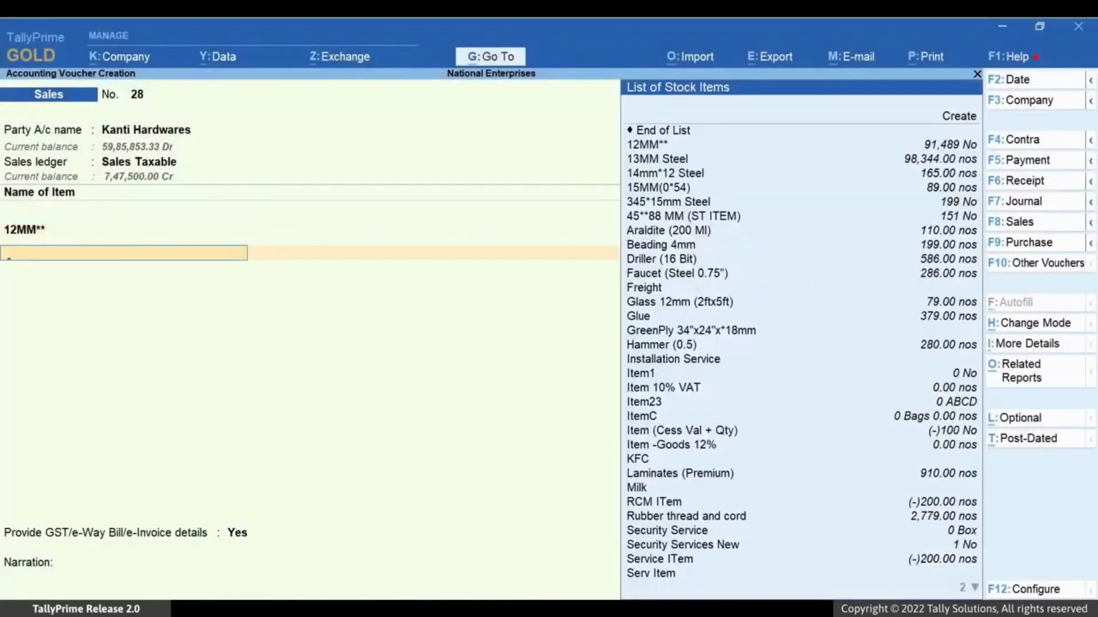
# Add 100 nos of 14mm*12 Steel at a rate of 500, plus the CGST and SGST ledgers, to the voucher.
pyautogui.press('Down')
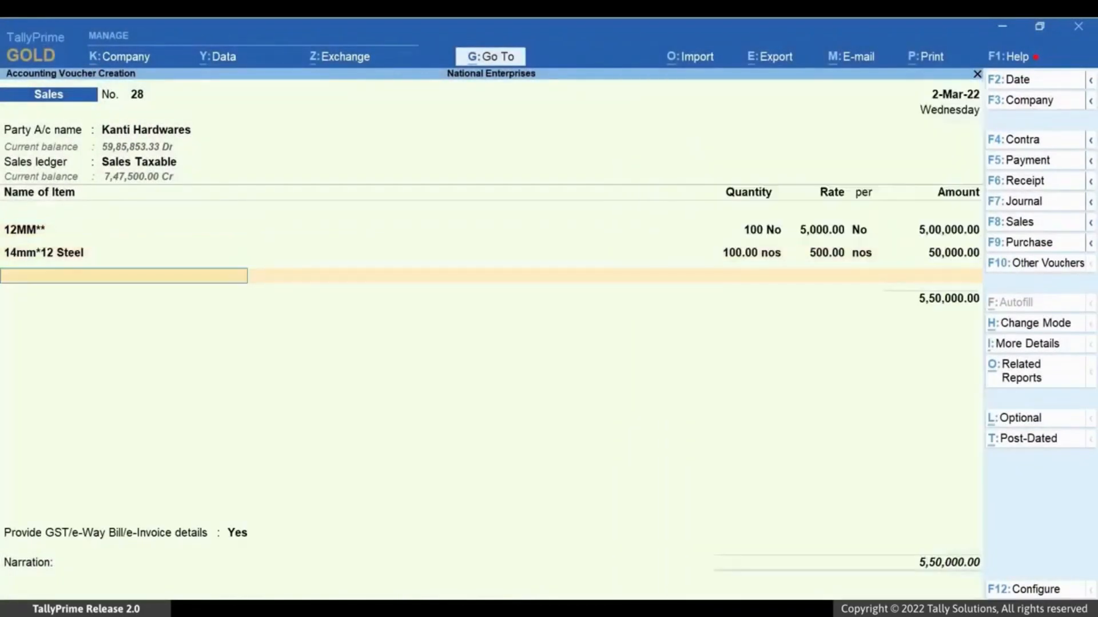
pyautogui.press('Return')
pyautogui.write('c')
pyautogui.press('Down')
pyautogui.press('Return')
pyautogui.press('Return')
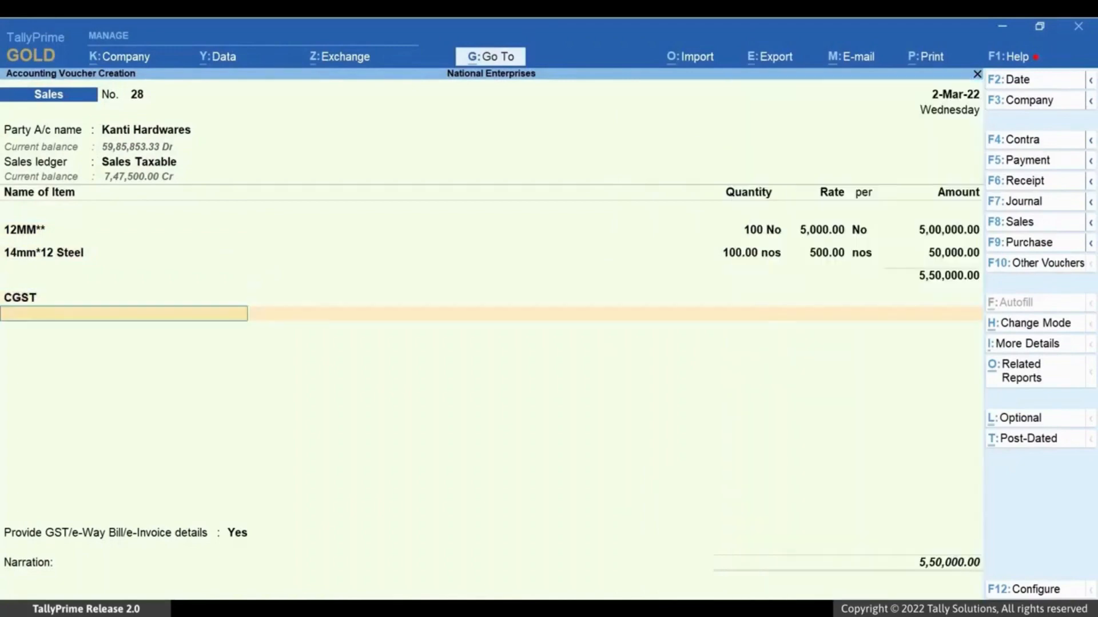
pyautogui.write('Sg')
pyautogui.press('Down')
pyautogui.press('Return')
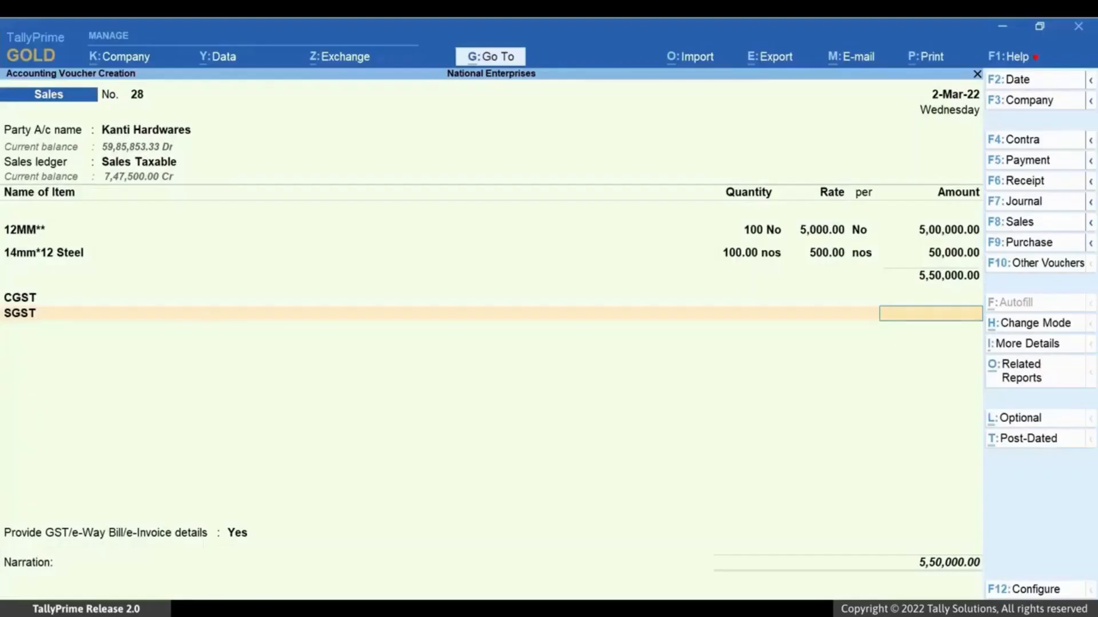
# Examine the voucher's GST - Tax Analysis, including the tax breakdown of item 12MM**, and close the report.
pyautogui.hotkey('alt', 'a')
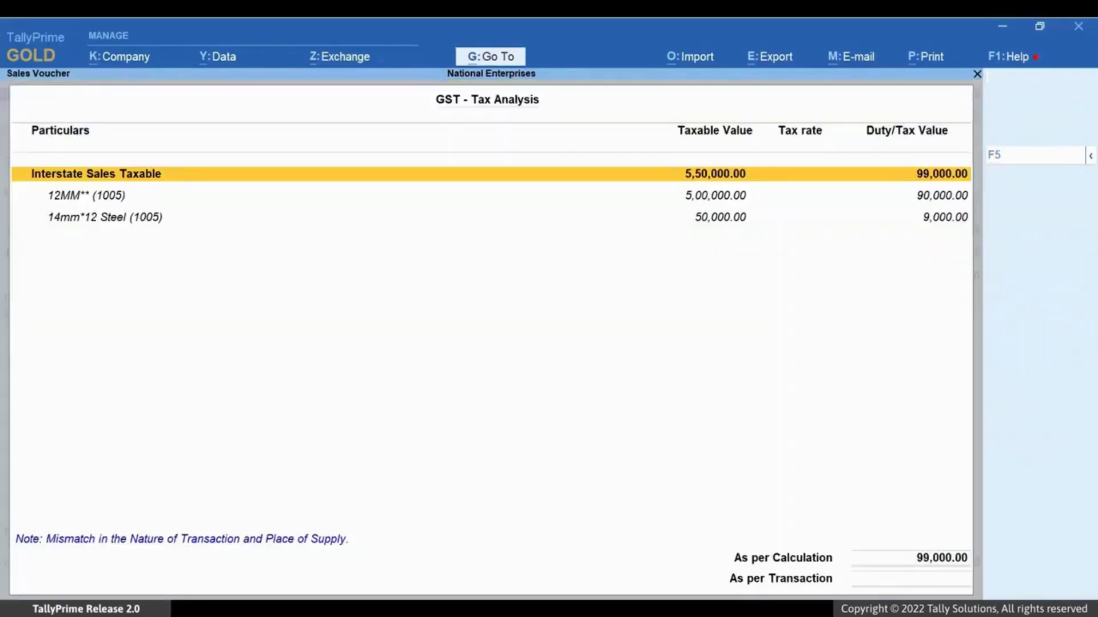
pyautogui.press('Down')
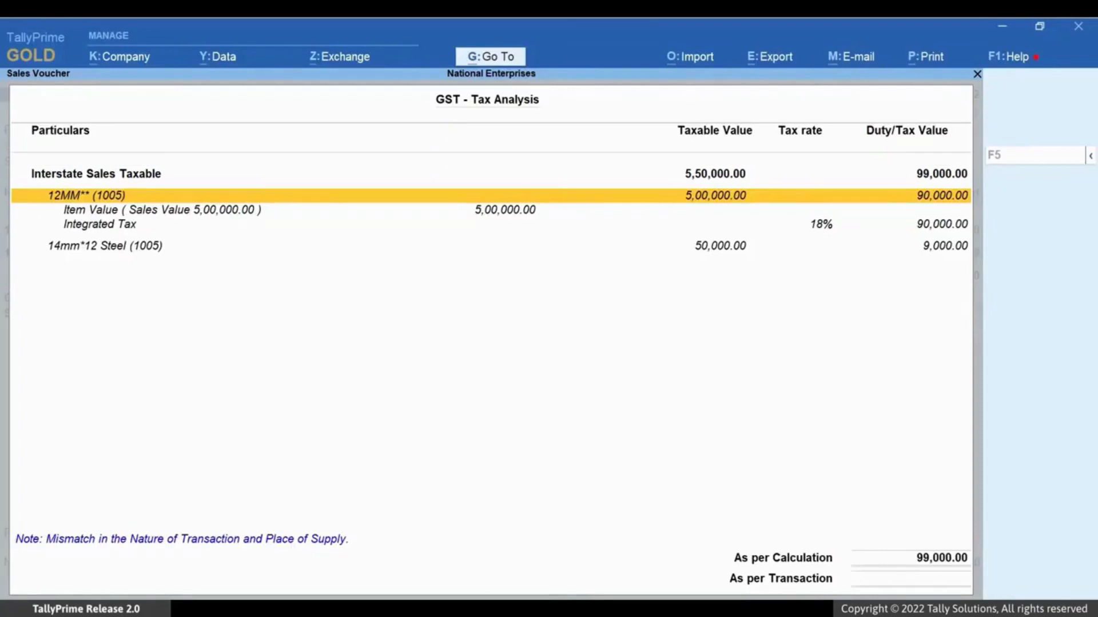
pyautogui.hotkey('shift', 'Return')
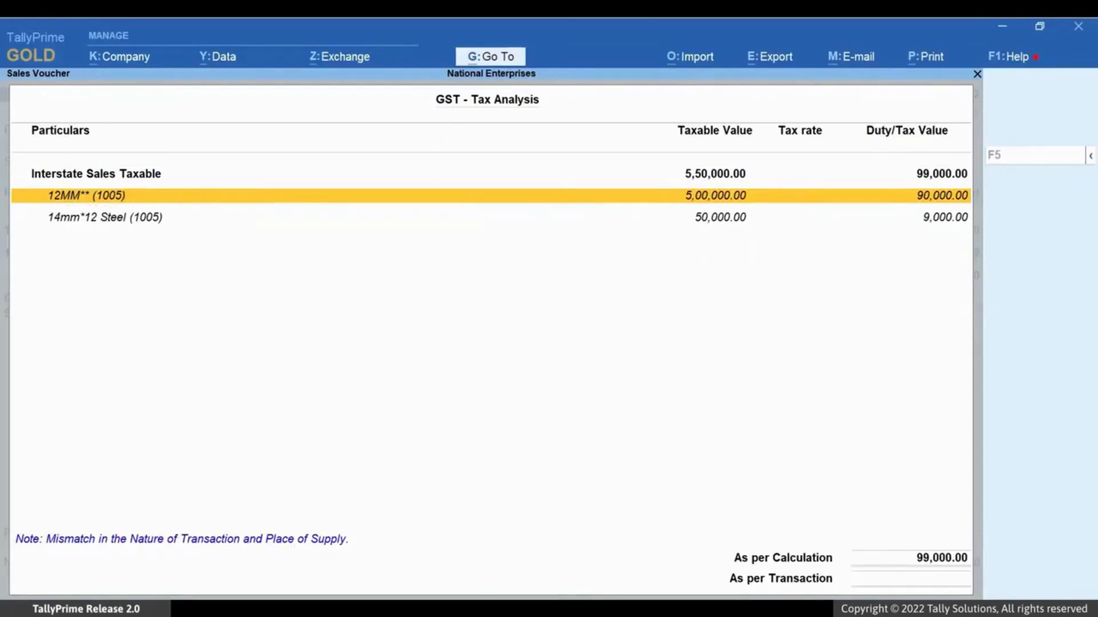
pyautogui.press('Up')
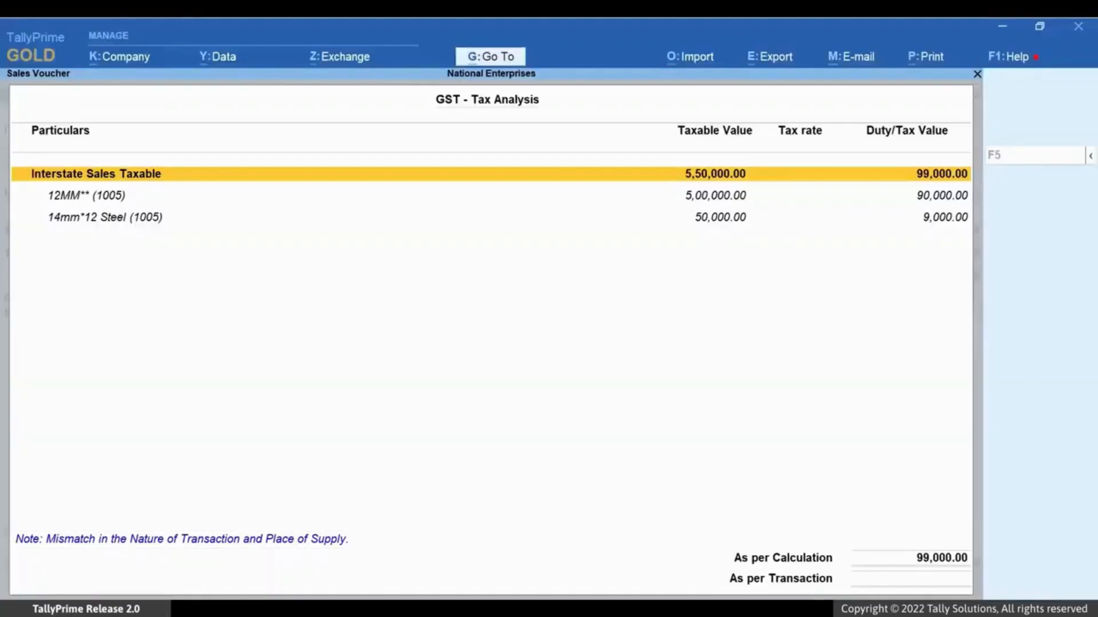
pyautogui.press('Escape')
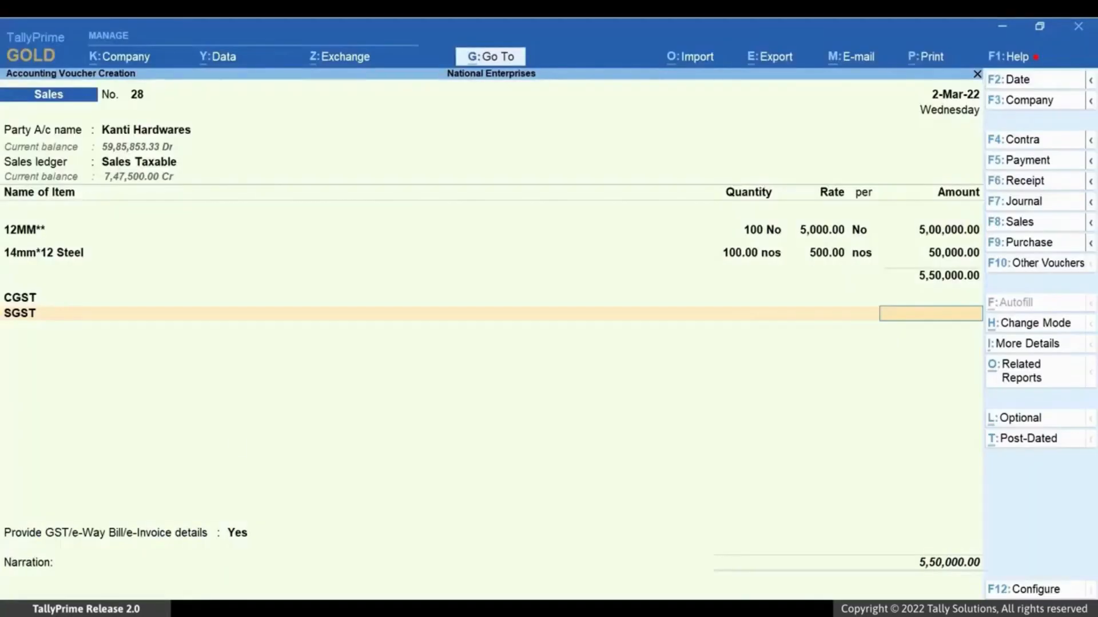
# Change the voucher's sales ledger to Sales and go through the entries to recalculate CGST and SGST.
pyautogui.click(166, 164)
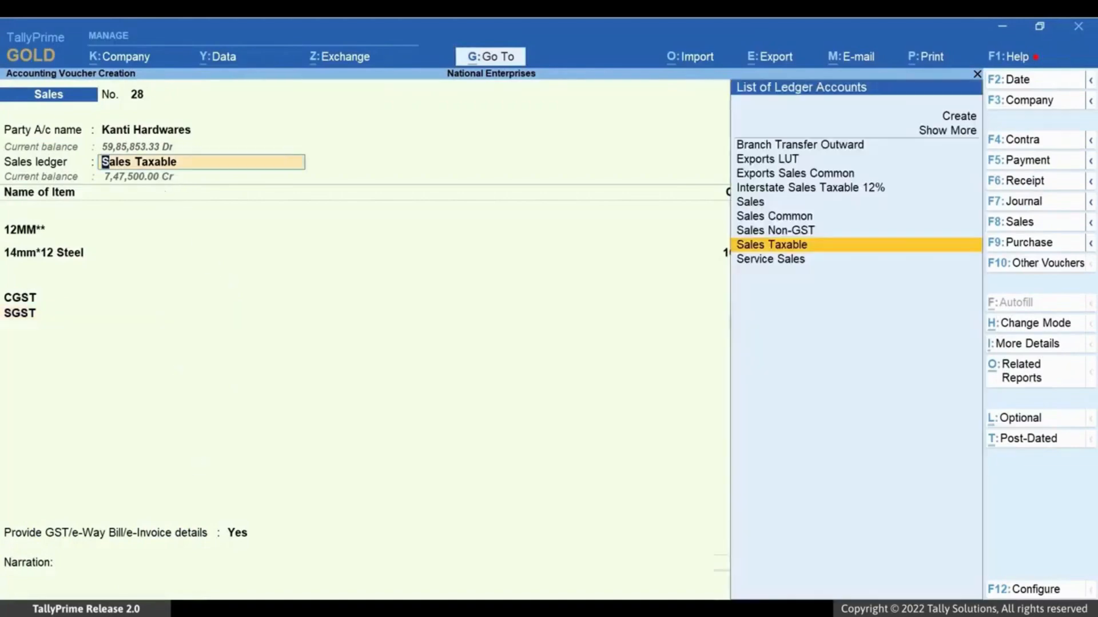
pyautogui.press('Up')
pyautogui.press('Up')
pyautogui.press('Up')
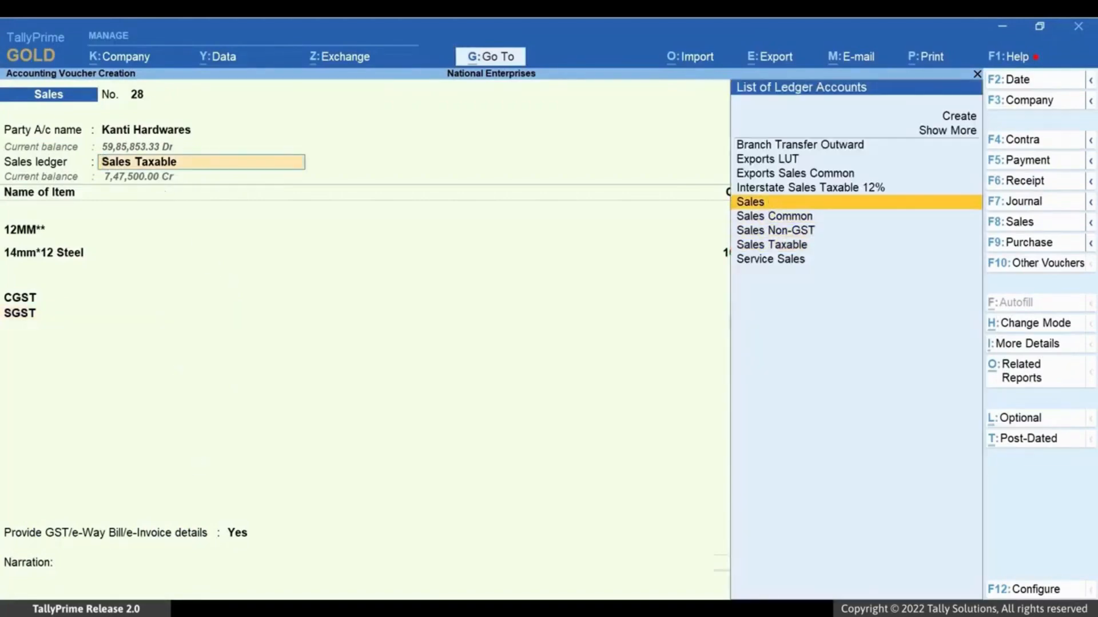
pyautogui.press('Return')
pyautogui.press('Down')
pyautogui.press('Down')
pyautogui.press('Down')
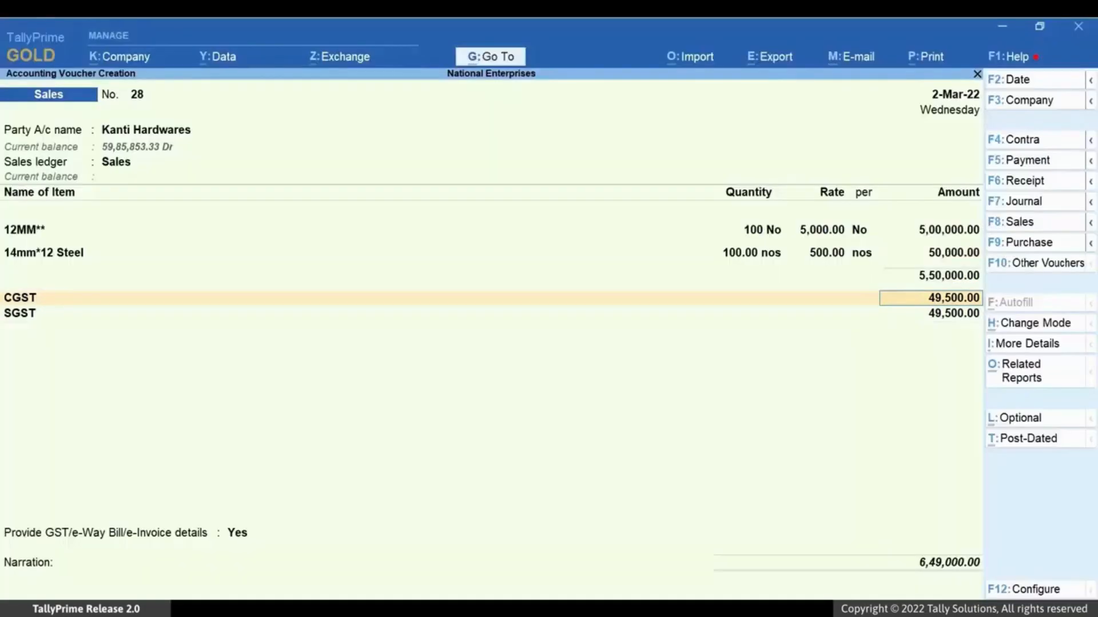
# Check the detailed GST - Tax Analysis for the corrected voucher and save the voucher.
pyautogui.hotkey('ctrl', 'o')
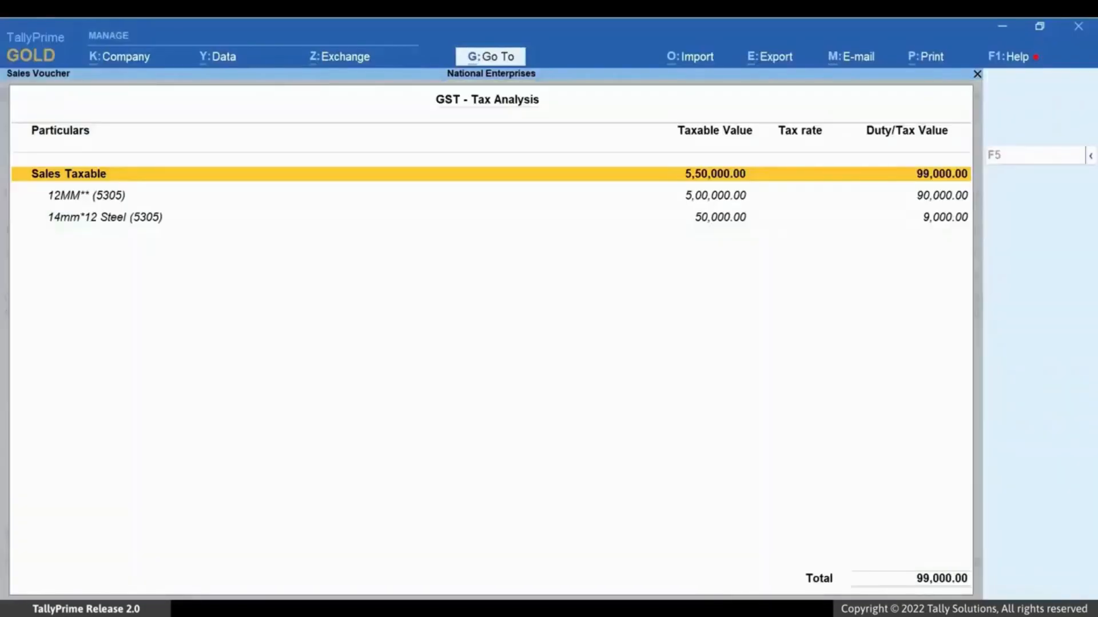
pyautogui.hotkey('alt', 'F5')
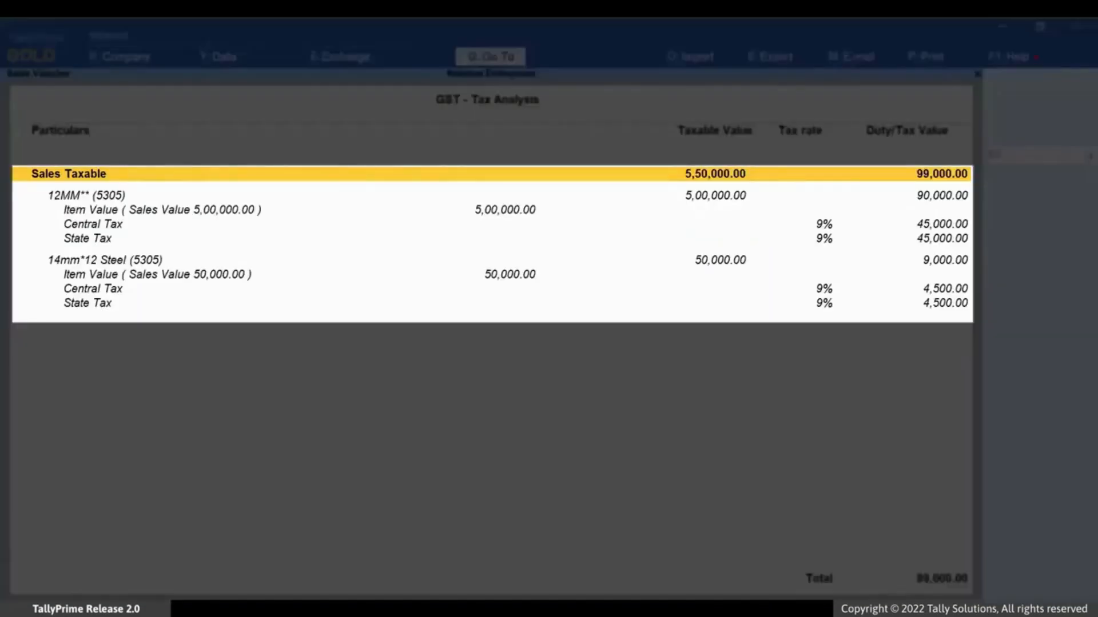
pyautogui.press('Escape')
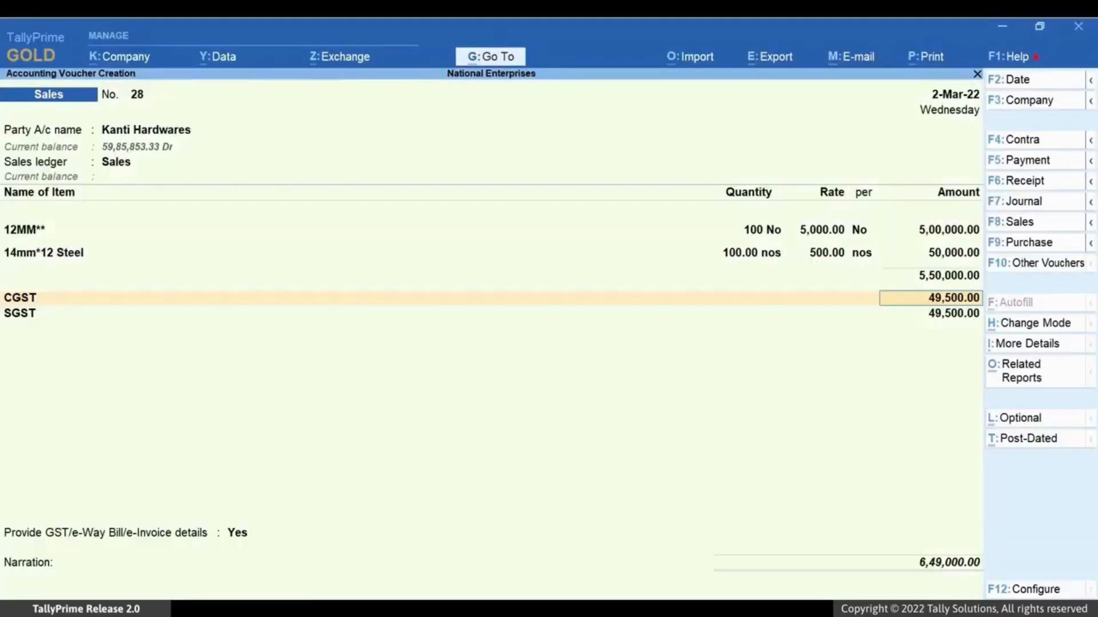
pyautogui.hotkey('ctrl', 'a')
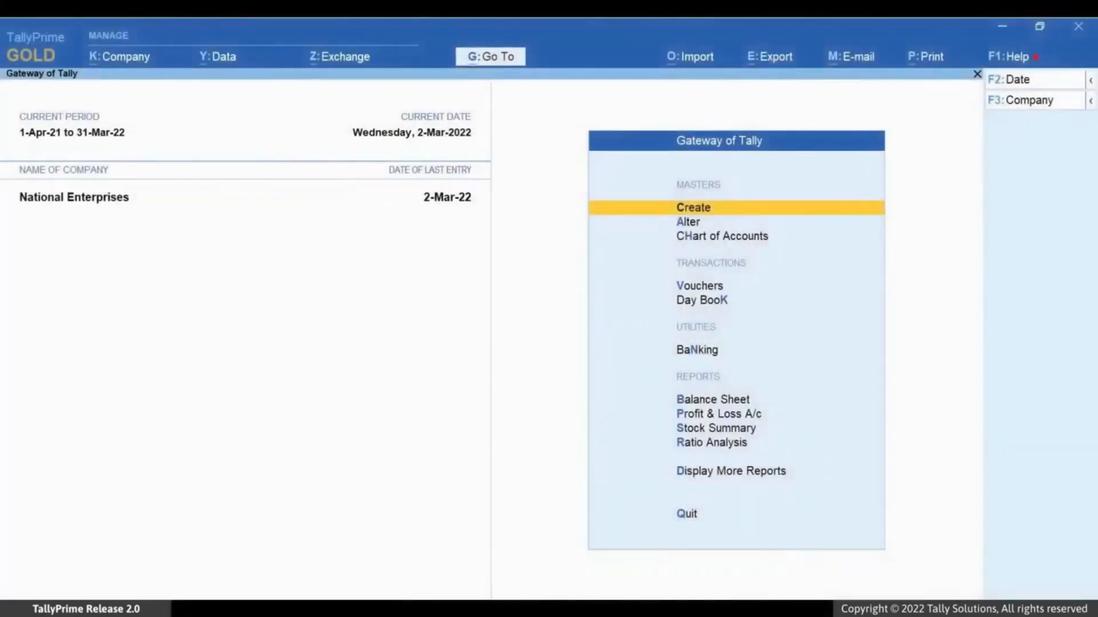
# Start a new sales voucher with Kiran Enterprises as the party account.
pyautogui.press('Down')
pyautogui.press('Down')
pyautogui.press('Down')
pyautogui.press('Return')
pyautogui.press('Down')
pyautogui.press('Down')
pyautogui.press('Down')
pyautogui.press('Down')
pyautogui.press('Down')
pyautogui.press('Down')
pyautogui.press('Down')
pyautogui.press('Down')
pyautogui.press('Down')
pyautogui.press('Down')
pyautogui.press('Down')
pyautogui.press('Down')
pyautogui.press('Down')
pyautogui.press('Down')
pyautogui.press('Down')
pyautogui.press('Down')
pyautogui.press('Down')
pyautogui.press('Down')
pyautogui.press('Down')
pyautogui.press('Down')
pyautogui.press('Down')
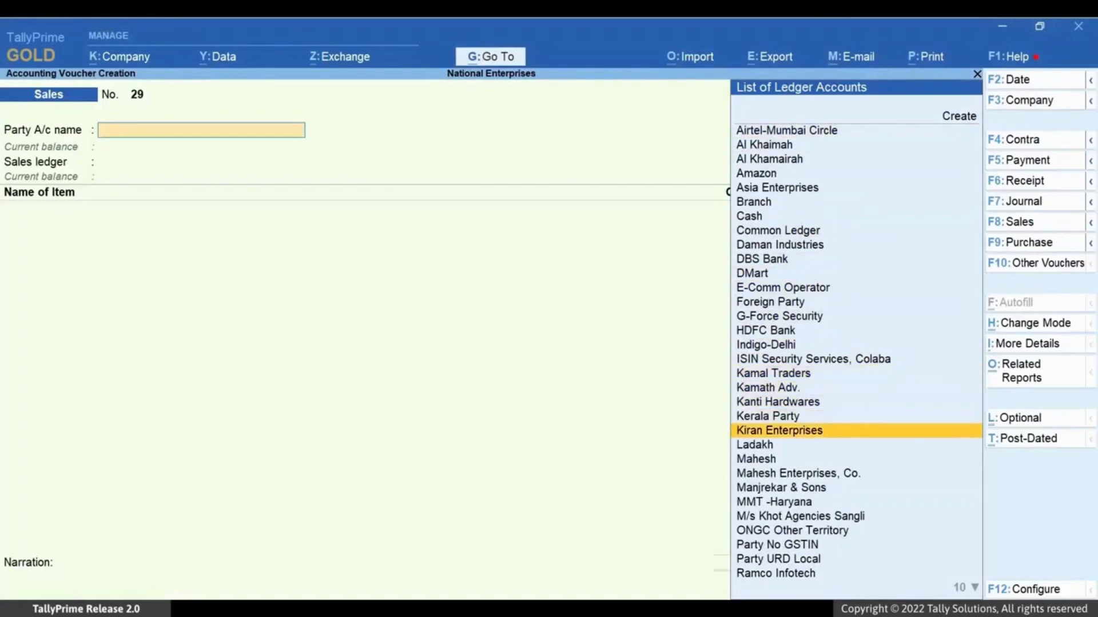
pyautogui.press('Return')
pyautogui.hotkey('ctrl', 'a')
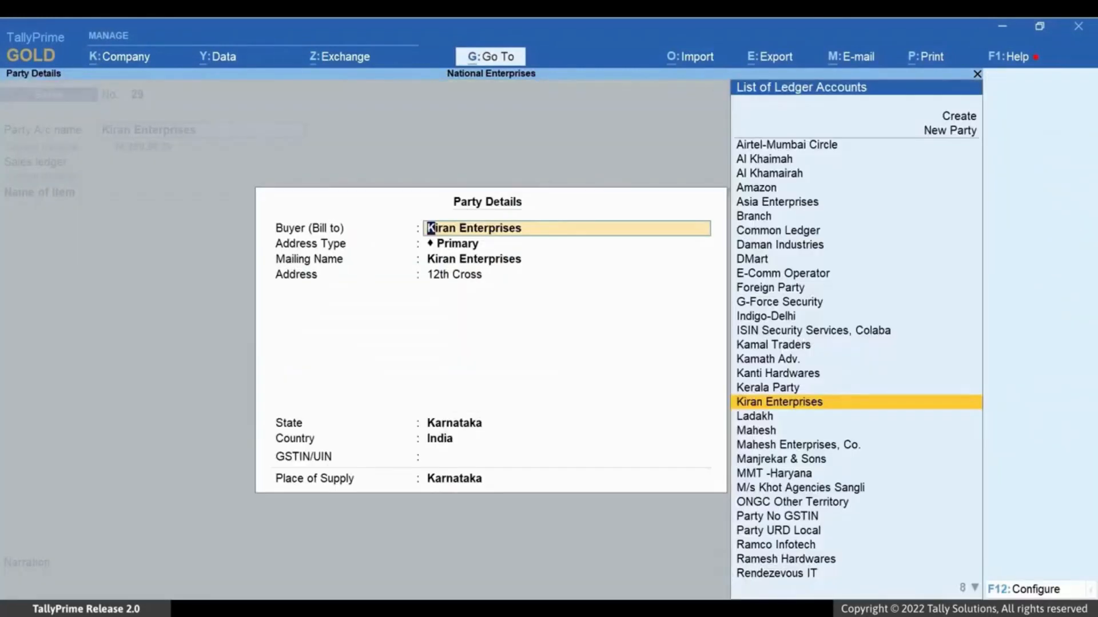
# Set the place of supply in the party details to Maharashtra and accept the details.
pyautogui.press('Return')
pyautogui.press('Return')
pyautogui.press('Return')
pyautogui.press('Return')
pyautogui.press('Return')
pyautogui.press('Return')
pyautogui.press('Return')
pyautogui.press('Return')
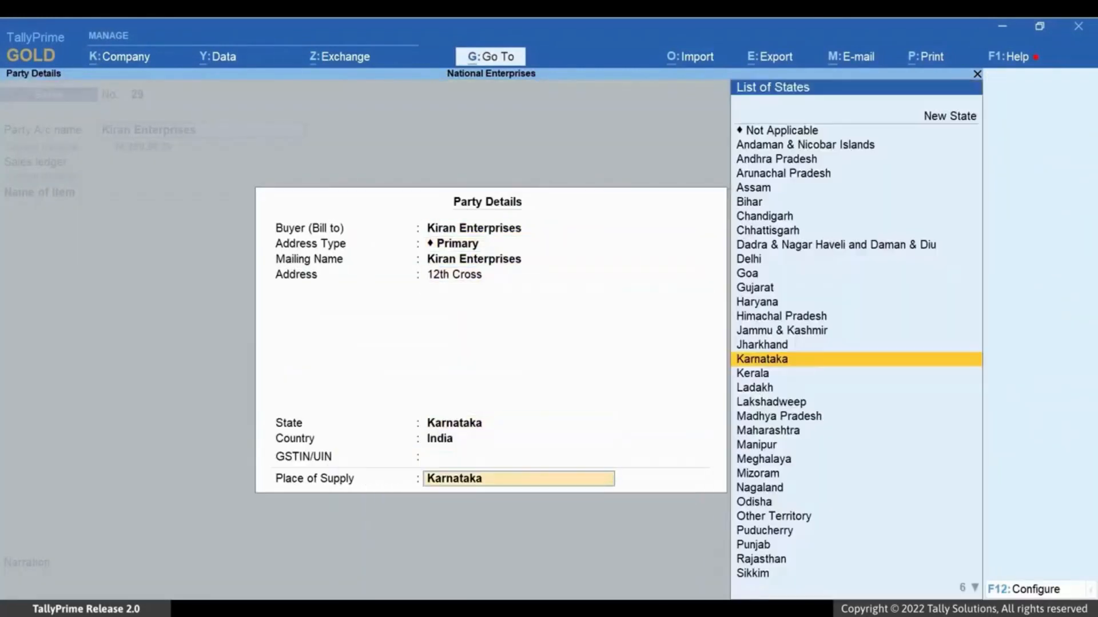
pyautogui.press('Down')
pyautogui.press('Down')
pyautogui.press('Down')
pyautogui.press('Down')
pyautogui.press('Down')
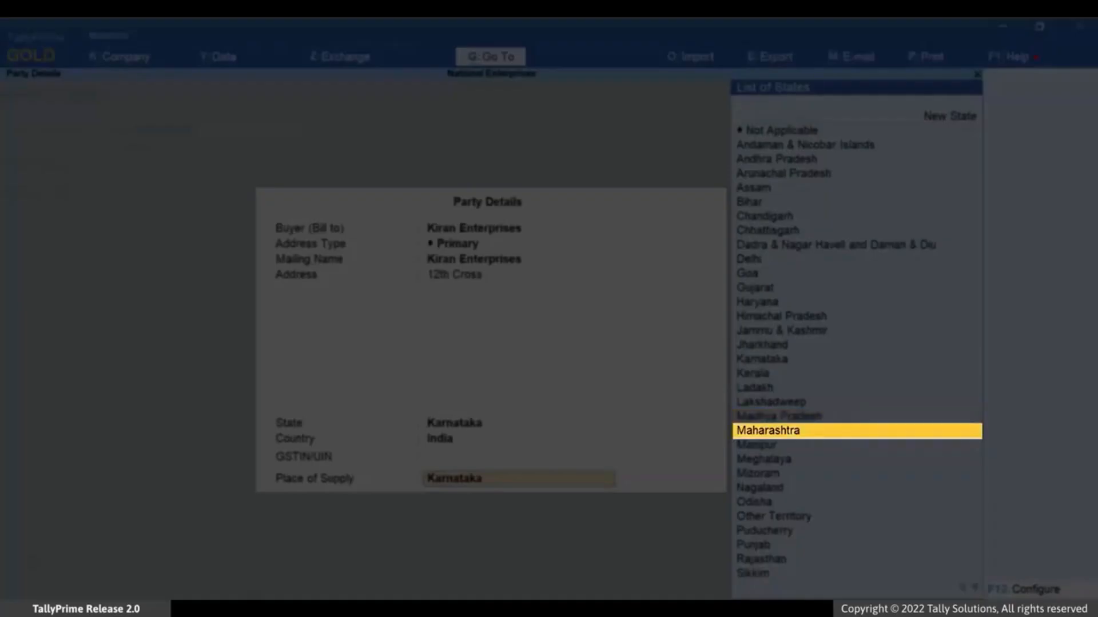
pyautogui.press('Return')
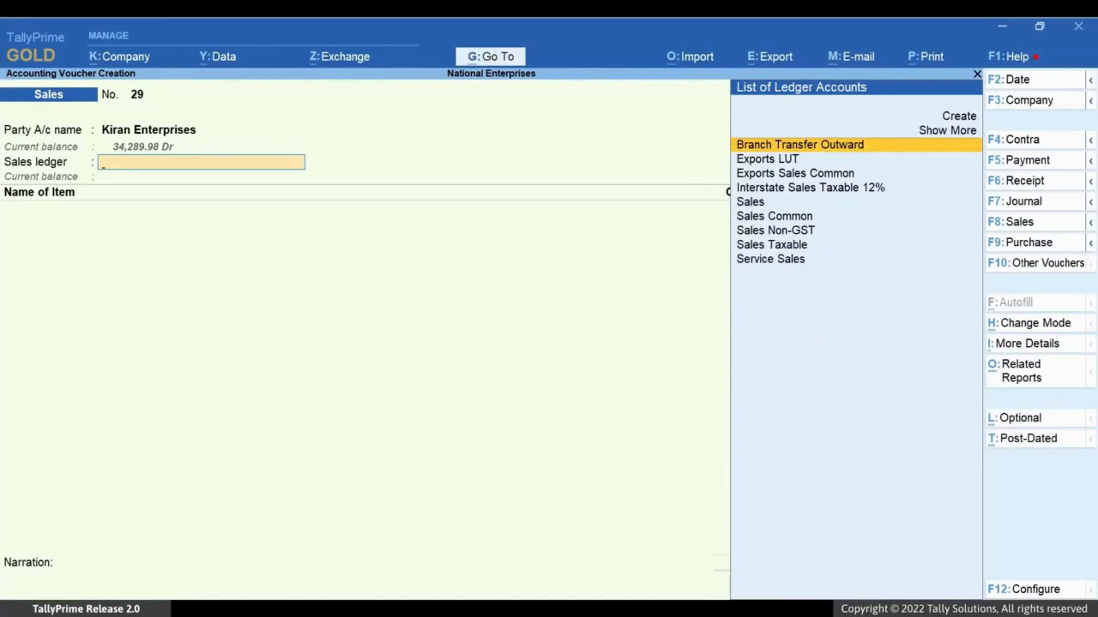
# Select the Sales ledger and add 100 No of 12MM** at 5,000 and 50 nos of 14mm*12 Steel at 500.
pyautogui.press('Down')
pyautogui.press('Down')
pyautogui.press('Down')
pyautogui.press('Down')
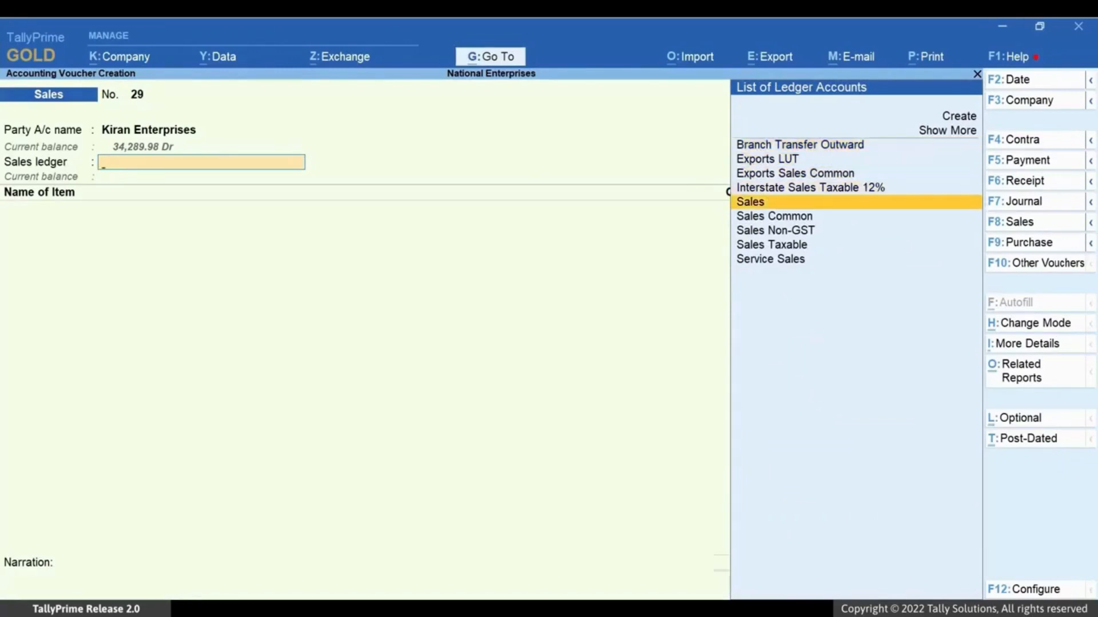
pyautogui.press('Return')
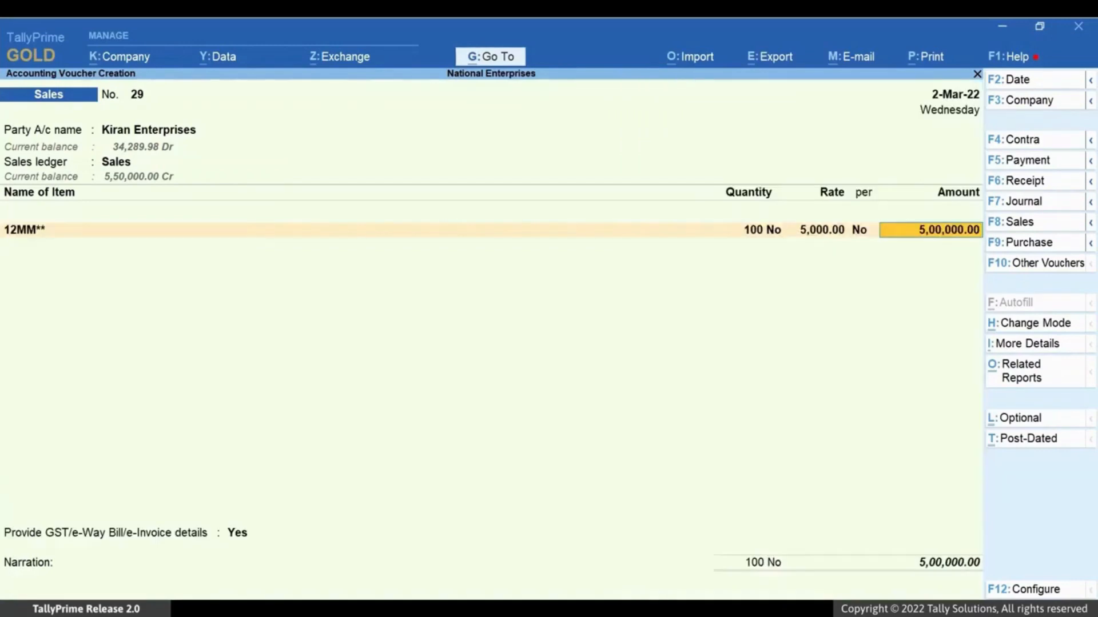
pyautogui.press('Return')
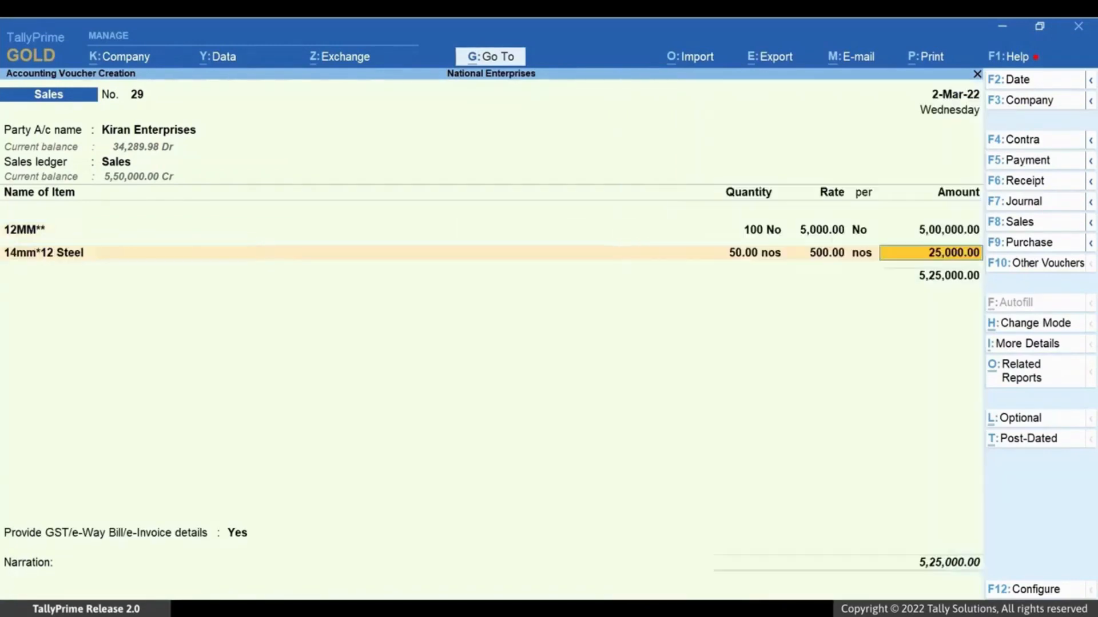
pyautogui.press('Return')
pyautogui.press('Return')
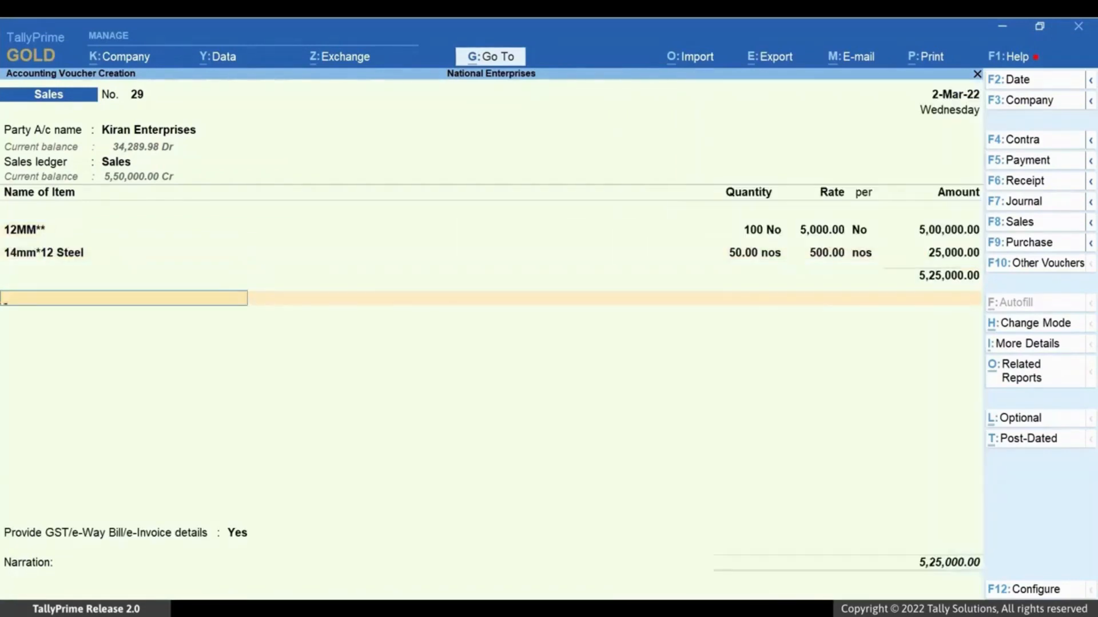
# Add the IGST ledger to the voucher and examine the detailed GST - Tax Analysis.
pyautogui.write('I')
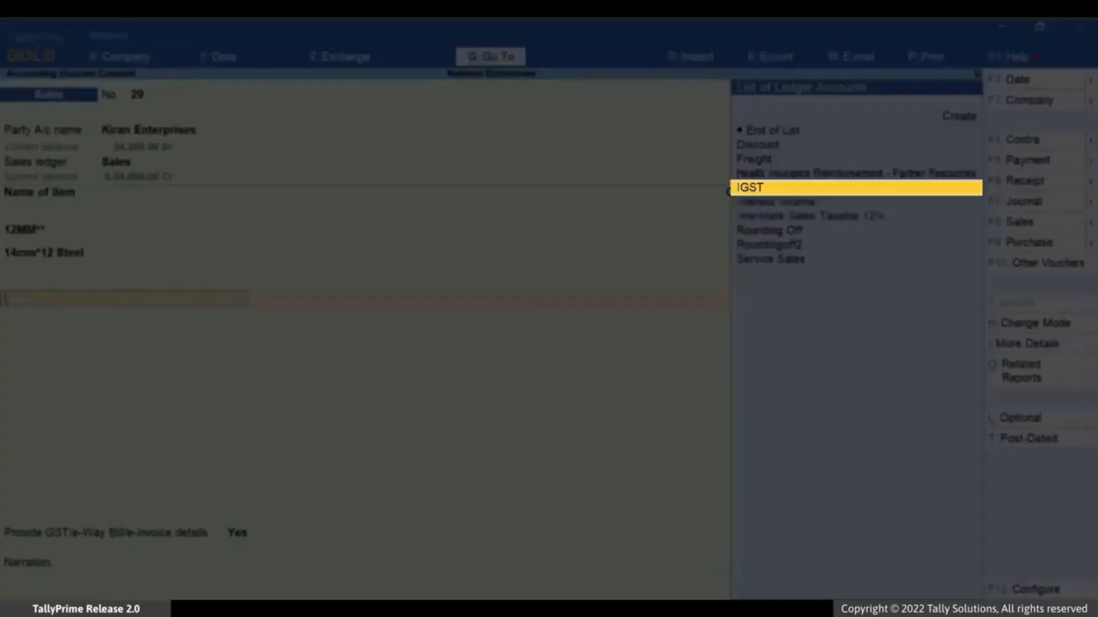
pyautogui.press('Return')
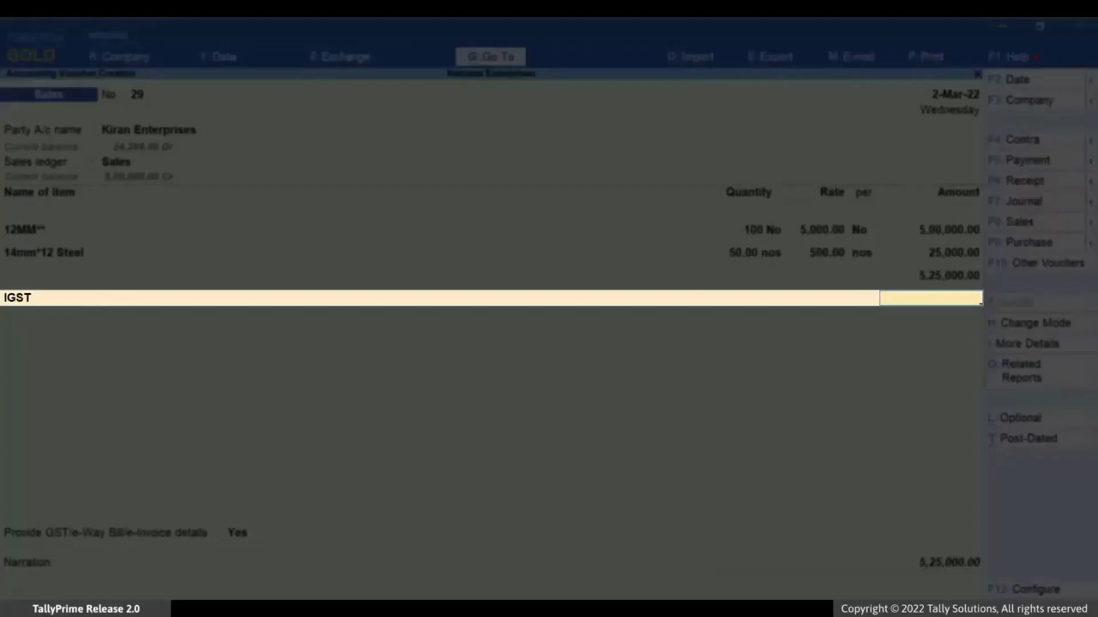
pyautogui.press('Return')
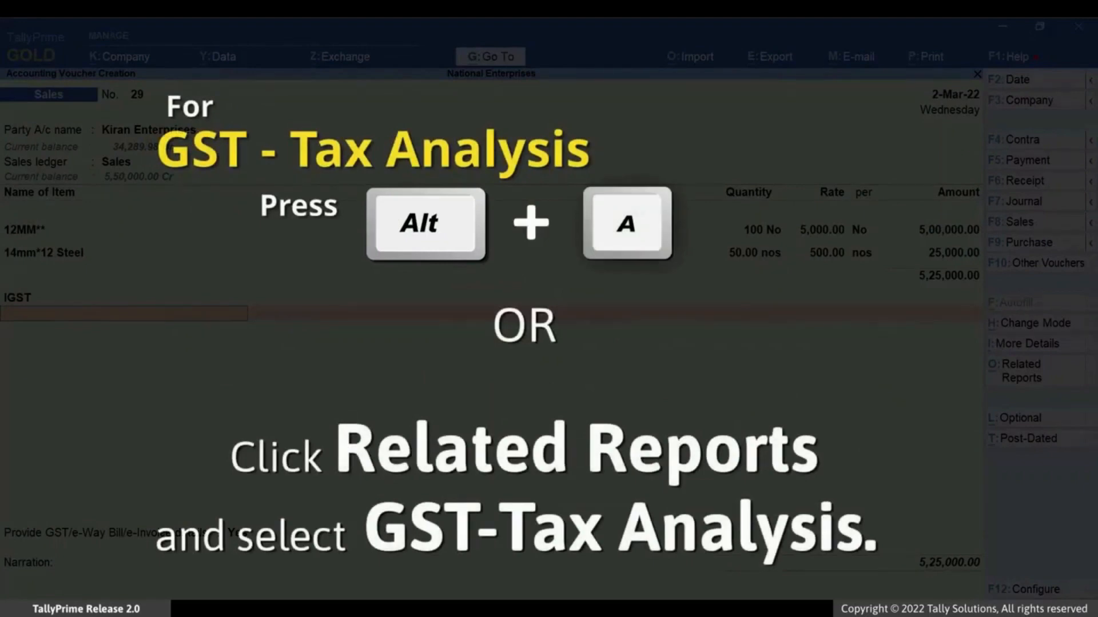
pyautogui.hotkey('alt', 'a')
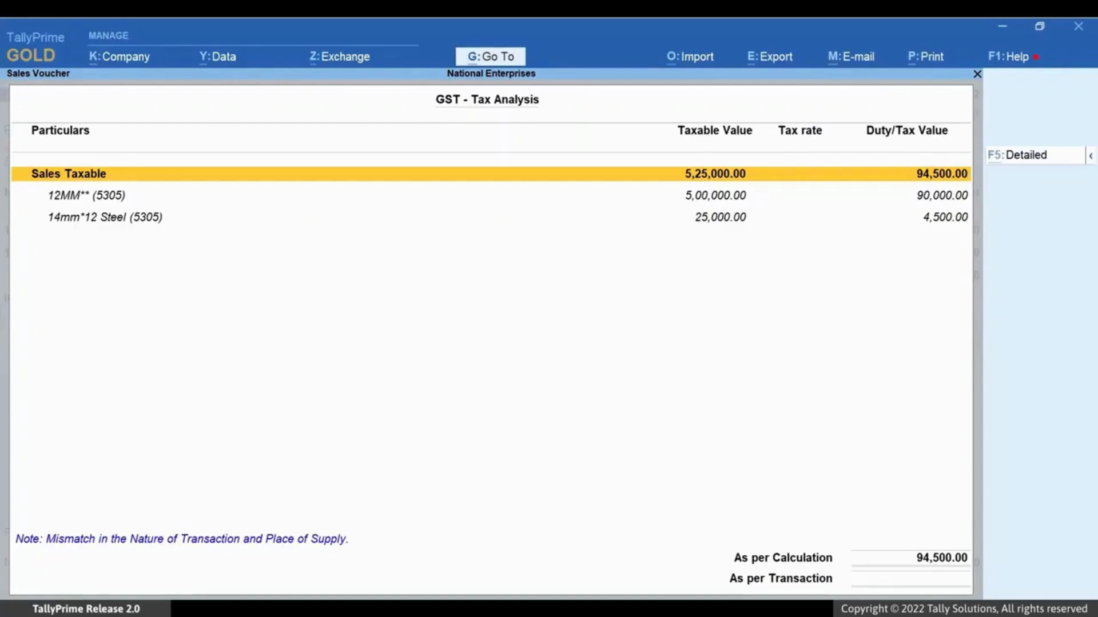
pyautogui.press('F5')
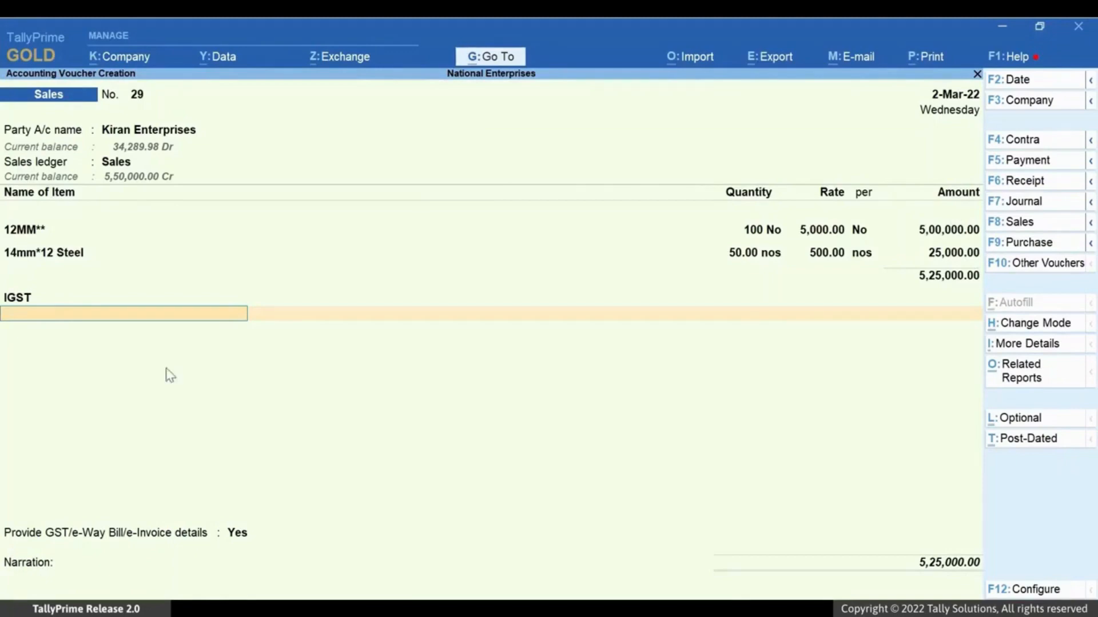
# Reopen the party details of Kiran Enterprises and change the place of supply to Karnataka.
pyautogui.click(155, 132)
pyautogui.press('Return')
pyautogui.hotkey('ctrl', 'a')
pyautogui.press('Return')
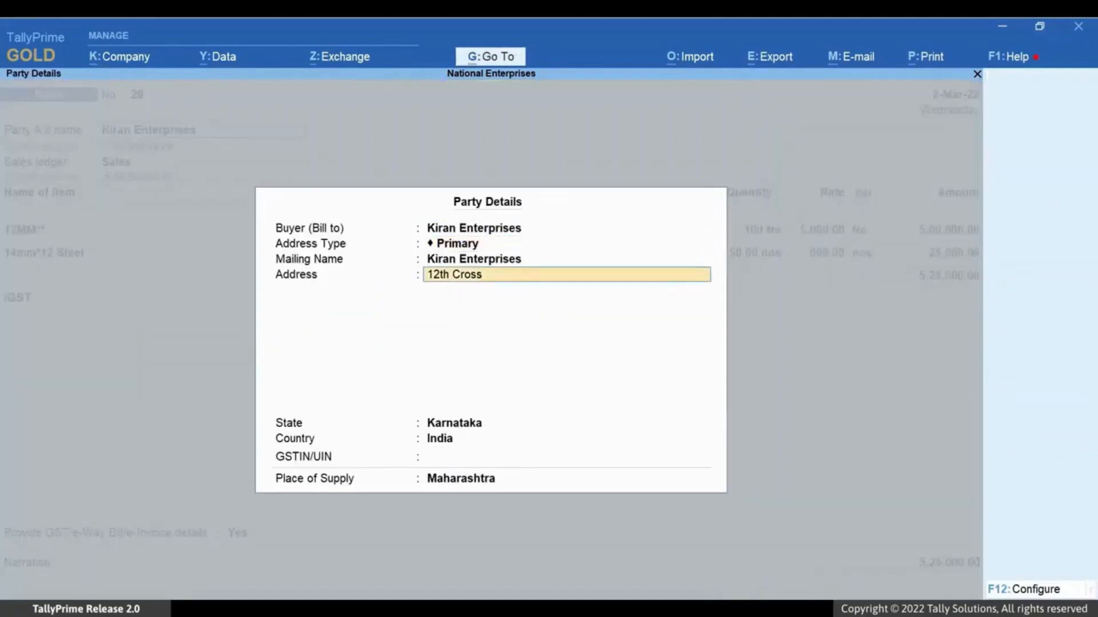
pyautogui.press('Return')
pyautogui.press('Return')
pyautogui.press('Return')
pyautogui.press('Return')
pyautogui.press('Return')
pyautogui.press('Return')
pyautogui.press('Up')
pyautogui.press('Up')
pyautogui.press('Up')
pyautogui.press('Up')
pyautogui.press('Up')
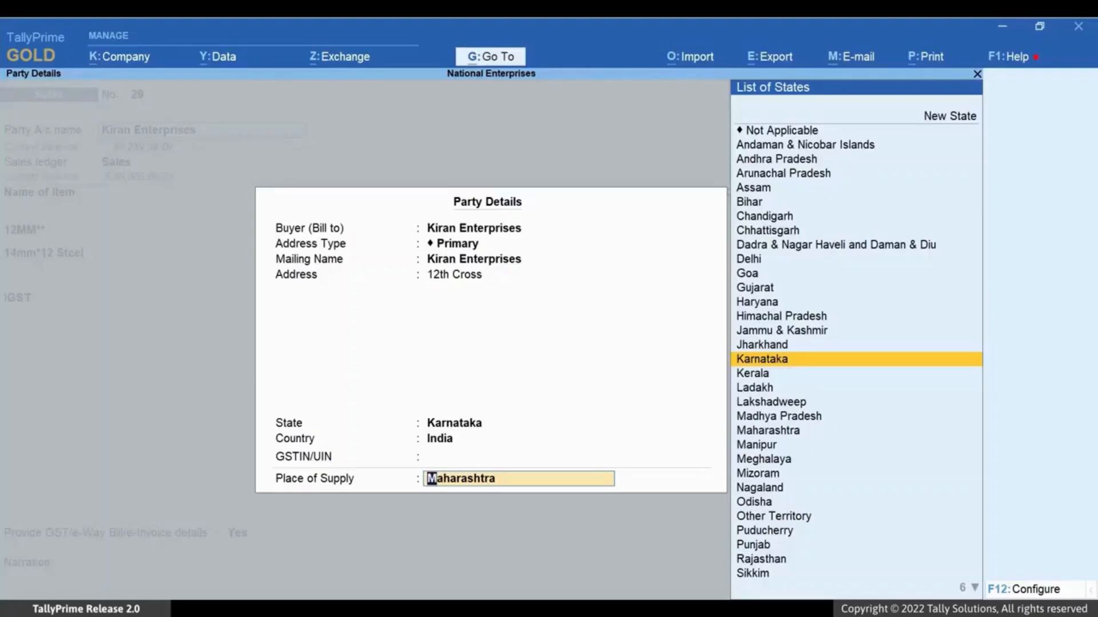
pyautogui.press('Return')
# Go through the voucher entries, replace the IGST ledger with CGST, and add the SGST ledger.
pyautogui.press('Return')
pyautogui.press('Return')
pyautogui.press('Return')
pyautogui.press('Return')
pyautogui.press('Return')
pyautogui.press('Return')
pyautogui.press('Return')
pyautogui.press('Return')
pyautogui.press('Return')
pyautogui.press('Return')
pyautogui.press('Up')
pyautogui.press('Up')
pyautogui.press('Up')
pyautogui.press('Up')
pyautogui.press('Up')
pyautogui.press('Up')
pyautogui.press('Up')
pyautogui.press('Up')
pyautogui.press('Up')
pyautogui.press('Return')
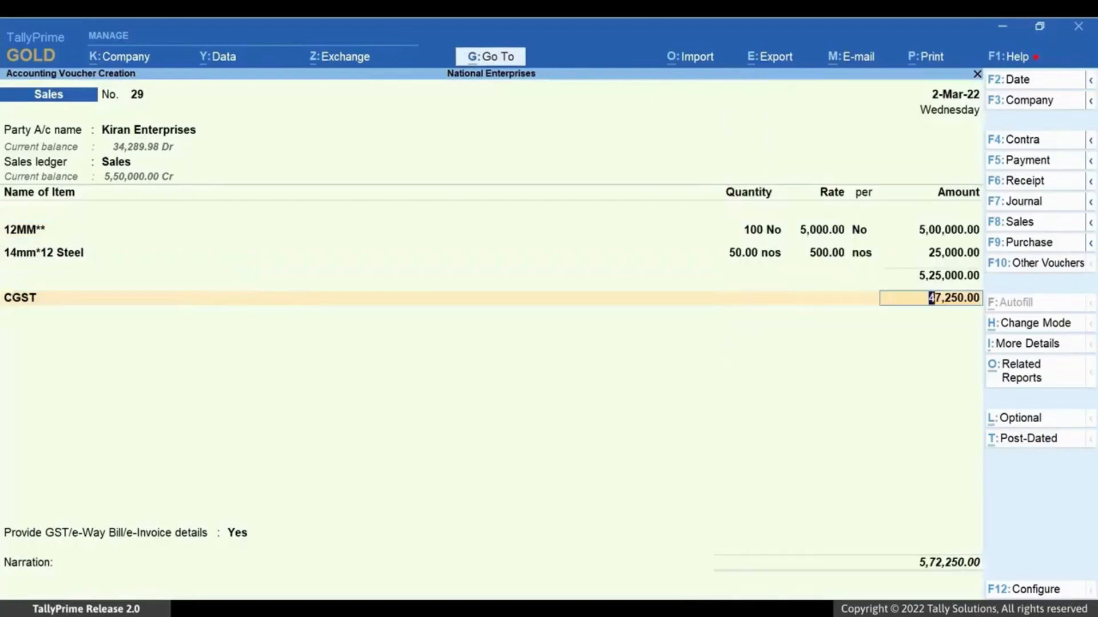
pyautogui.press('Return')
pyautogui.write('Sg')
pyautogui.press('Down')
pyautogui.press('Up')
pyautogui.press('Return')
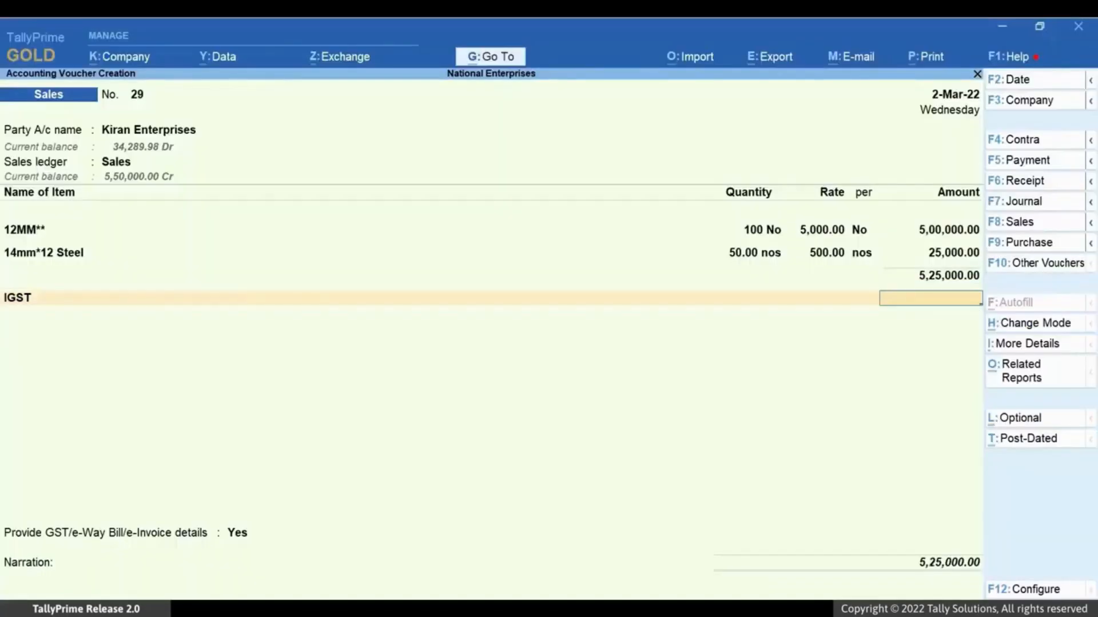
# Change the voucher's sales ledger to Sales Taxable and recalculate the IGST amount.
pyautogui.click(117, 163)
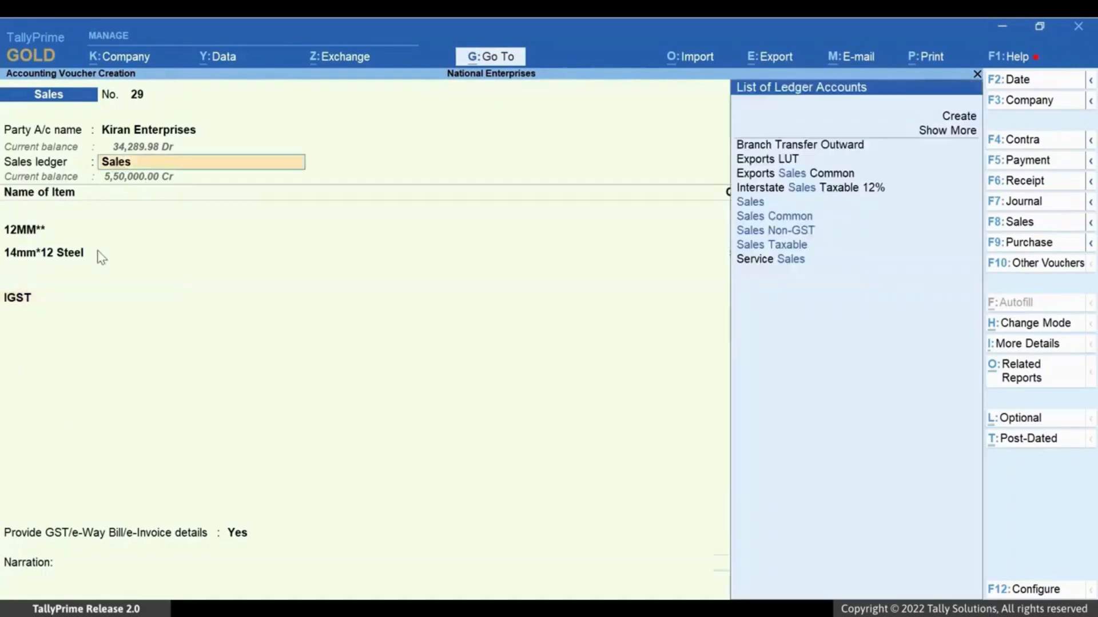
pyautogui.press('Down')
pyautogui.press('Down')
pyautogui.press('Down')
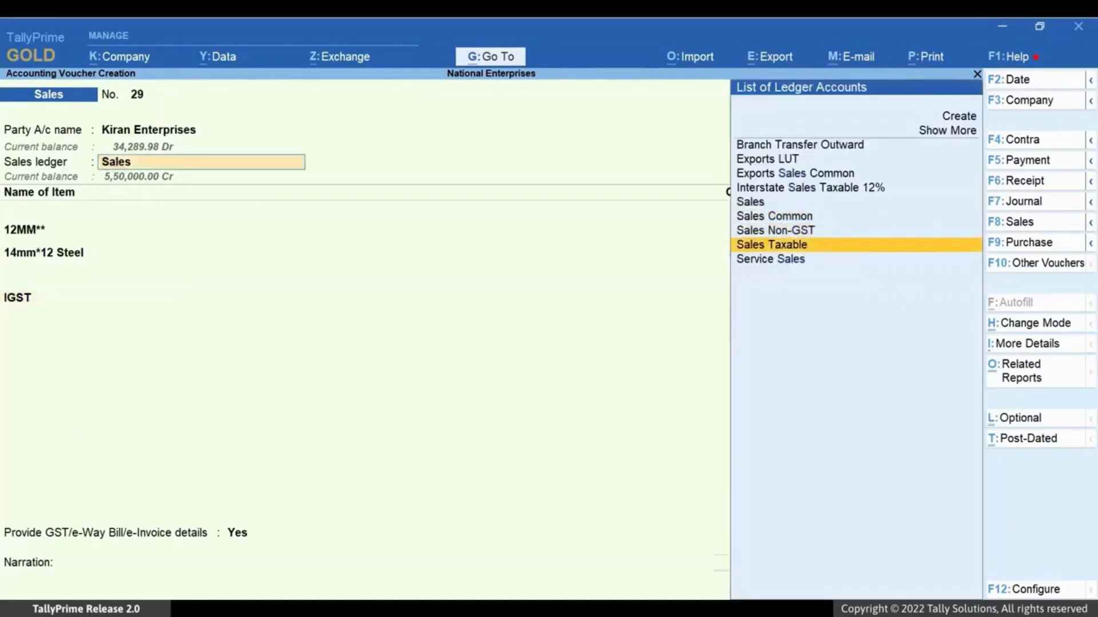
pyautogui.press('Return')
pyautogui.click(18, 297)
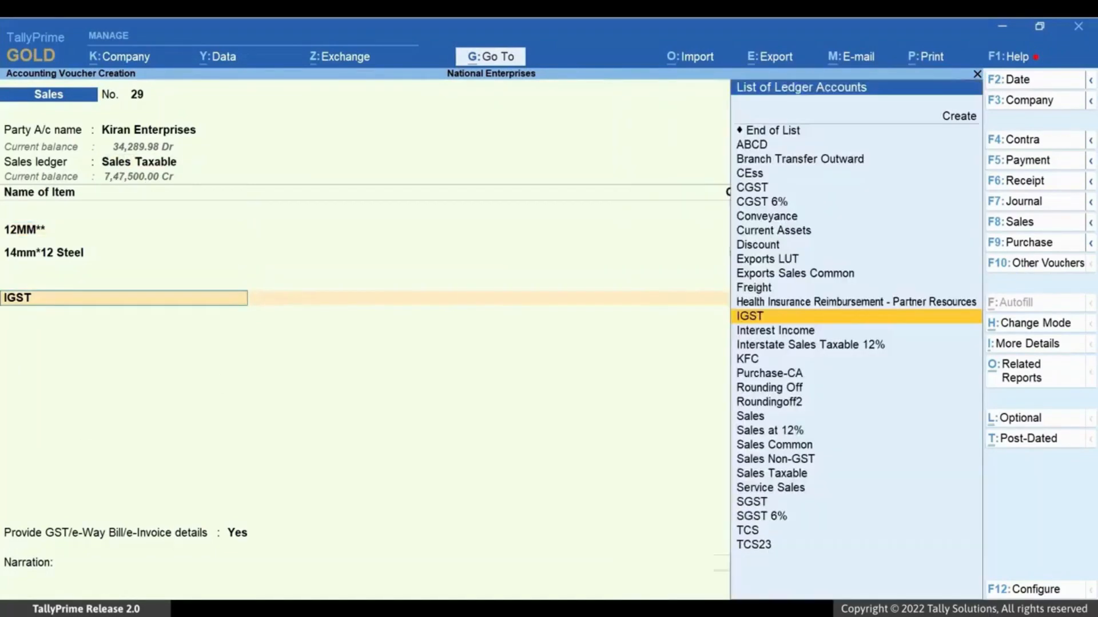
pyautogui.press('Return')
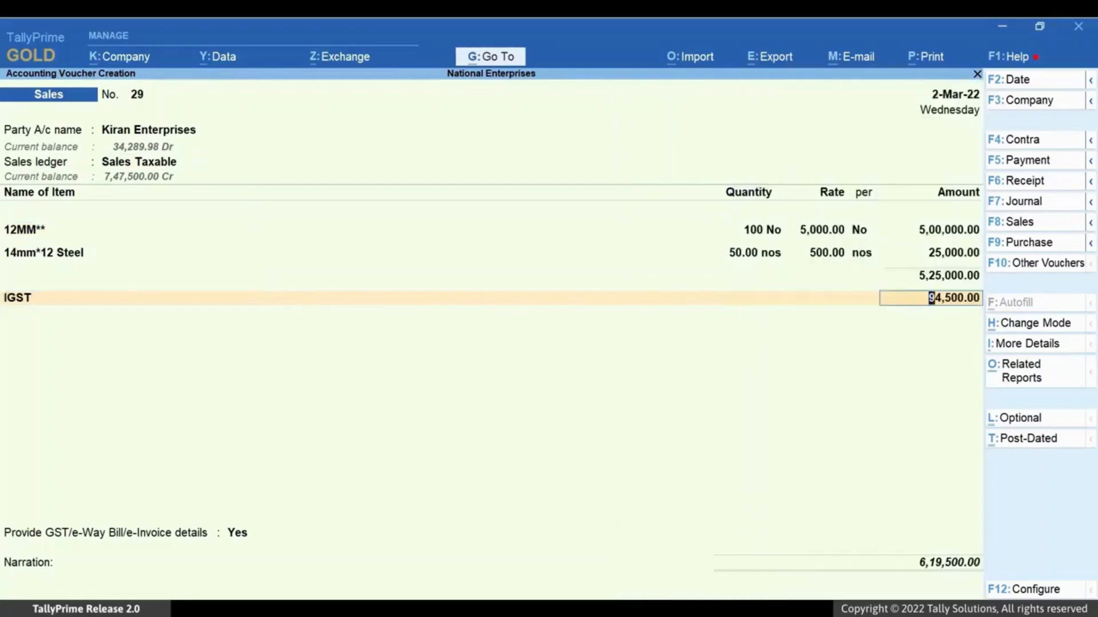
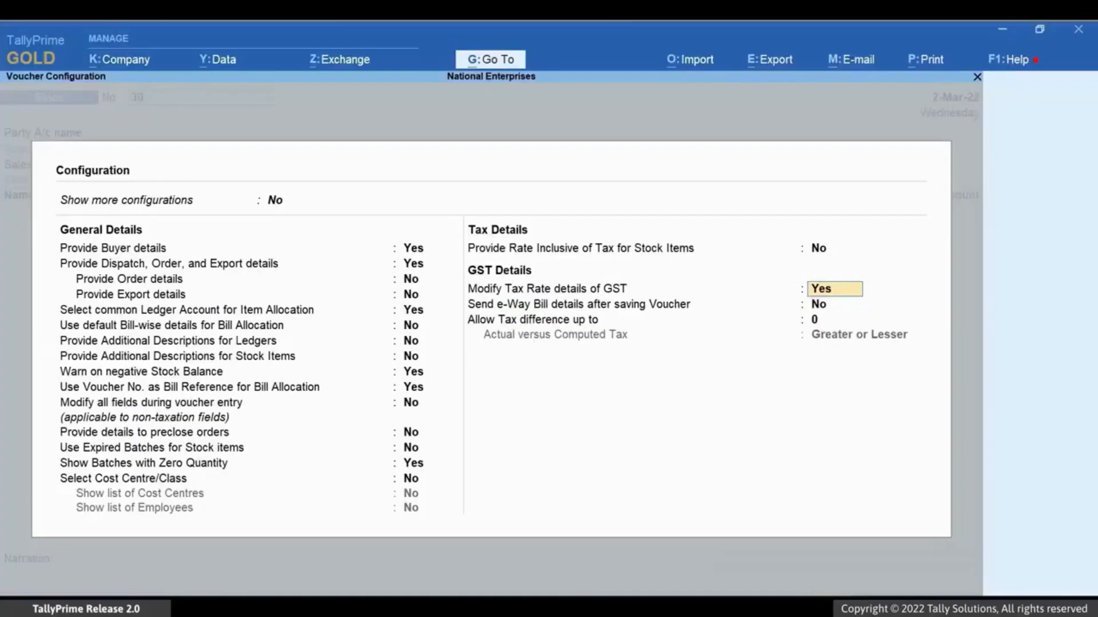
# Set Modify Tax Rate details of GST to Yes in the voucher configuration and choose Kamal Traders as the party of sales voucher 30.
pyautogui.press('Return')
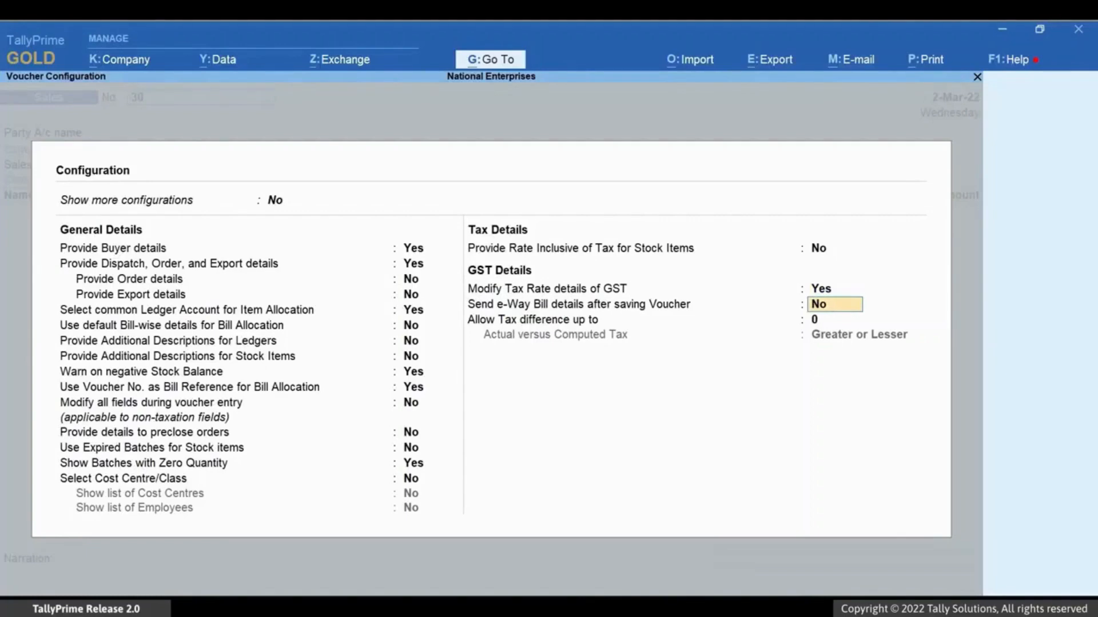
pyautogui.press('ctrl')
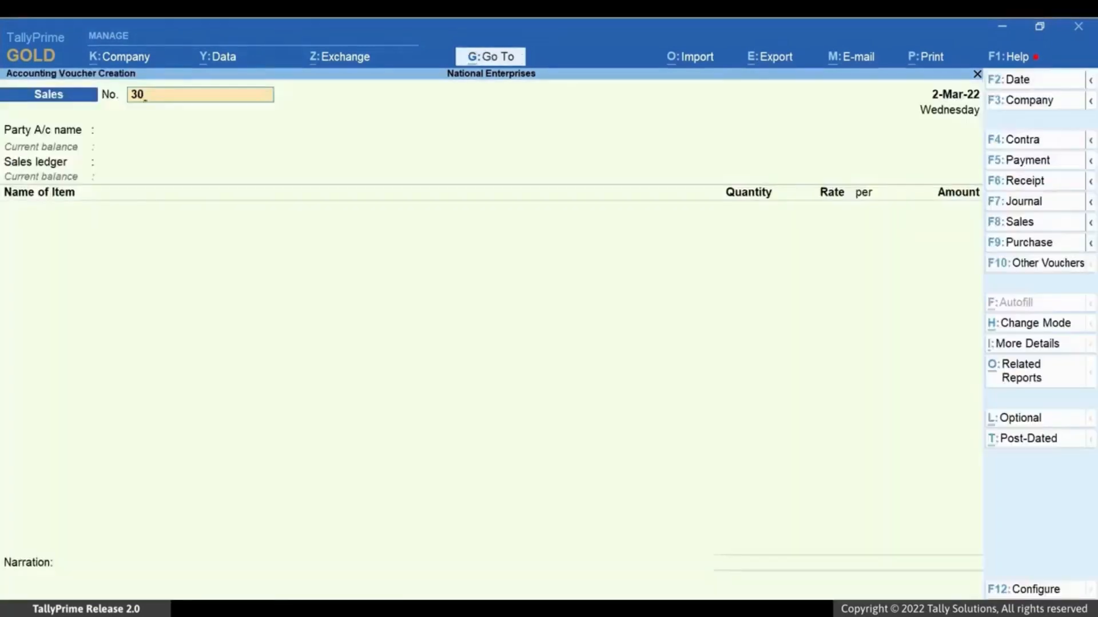
pyautogui.press('Return')
pyautogui.press('Return')
pyautogui.hotkey('ctrl', 'a')
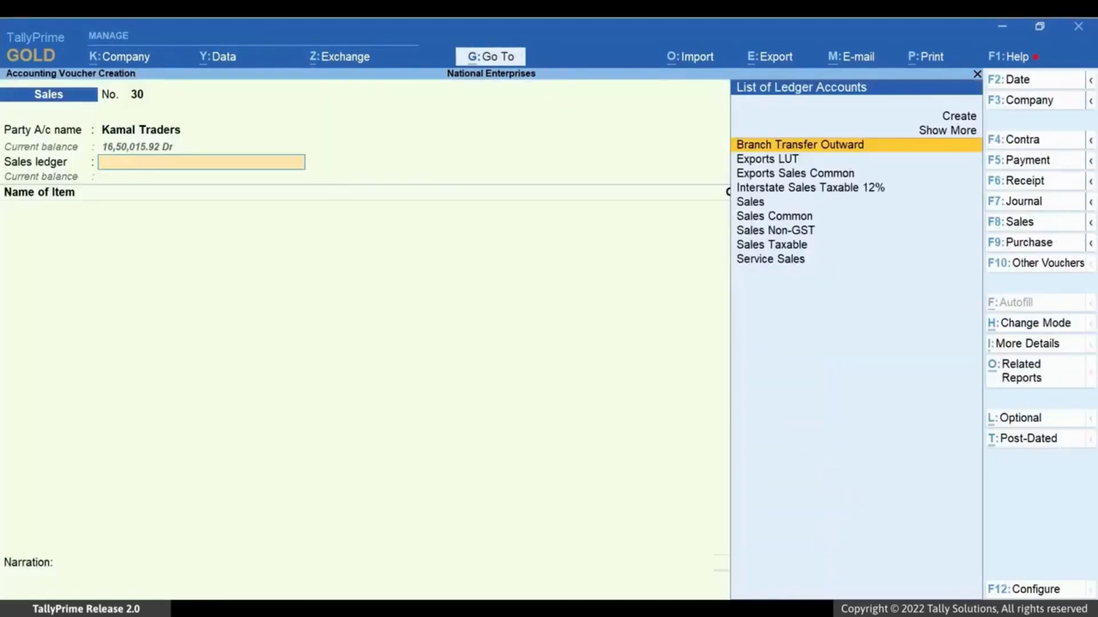
# Select the Sales ledger and override its tax classification with Interstate Sales Taxable.
pyautogui.press('Down')
pyautogui.press('Down')
pyautogui.press('Down')
pyautogui.press('Down')
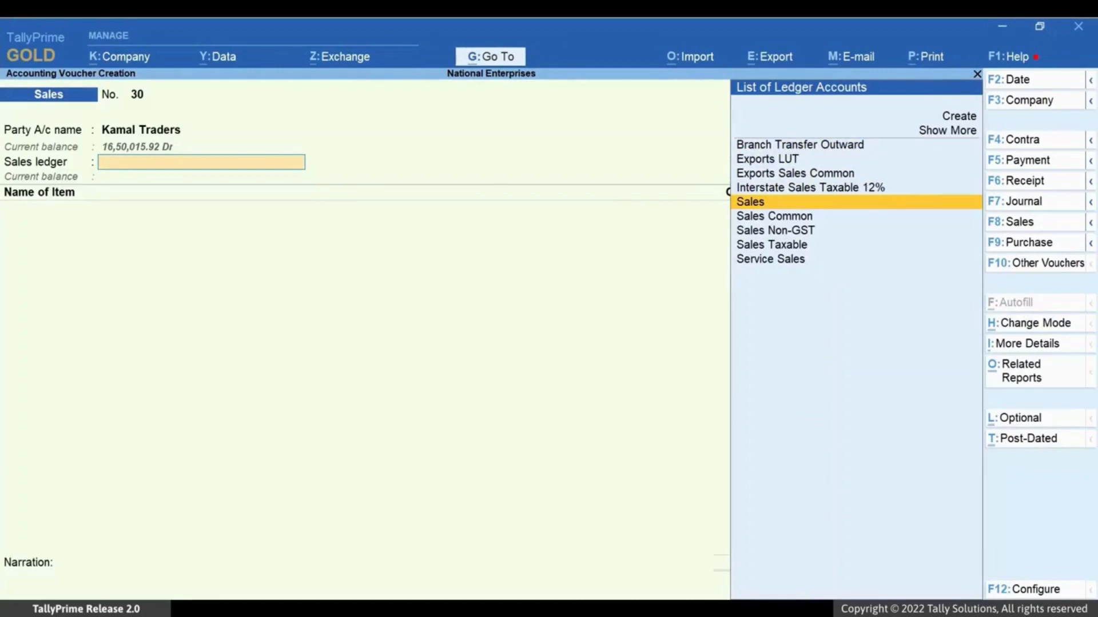
pyautogui.press('Return')
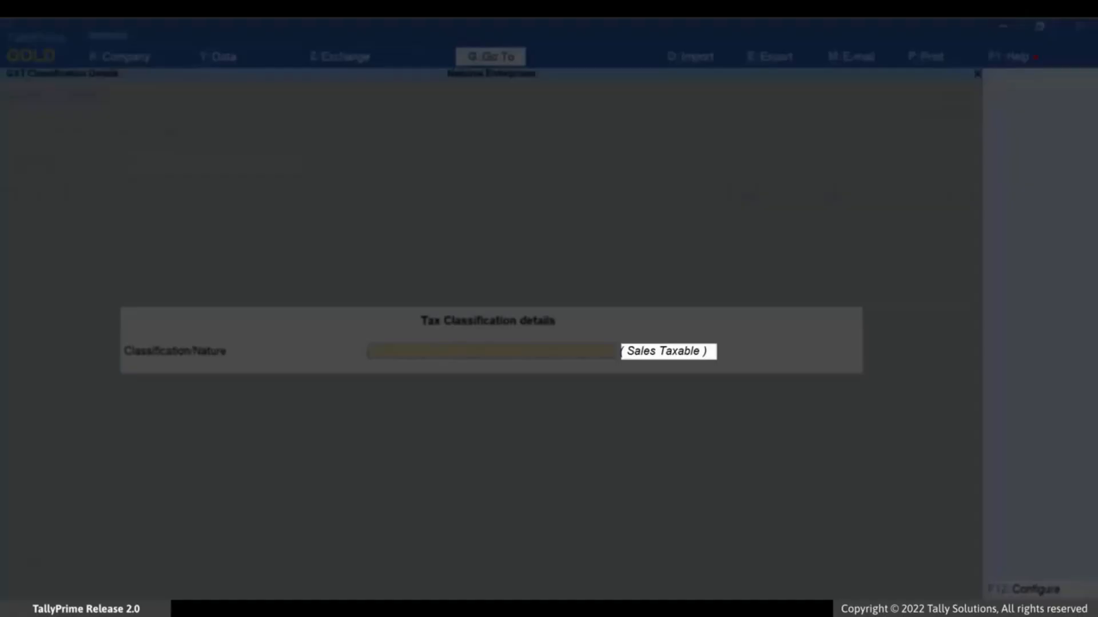
pyautogui.press('Down')
pyautogui.press('Down')
pyautogui.press('Down')
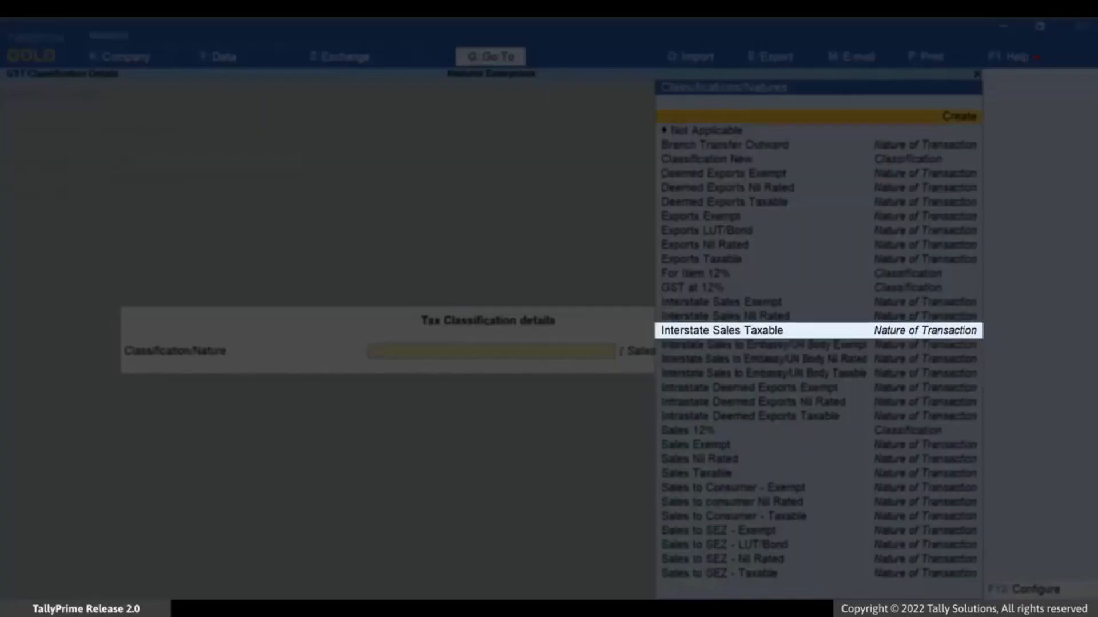
pyautogui.press('Down')
pyautogui.press('Down')
pyautogui.press('Down')
pyautogui.press('Down')
pyautogui.press('Down')
pyautogui.press('Down')
pyautogui.press('Down')
pyautogui.press('Down')
pyautogui.press('Down')
pyautogui.press('Down')
pyautogui.press('Down')
pyautogui.press('Down')
pyautogui.press('Down')
pyautogui.press('Down')
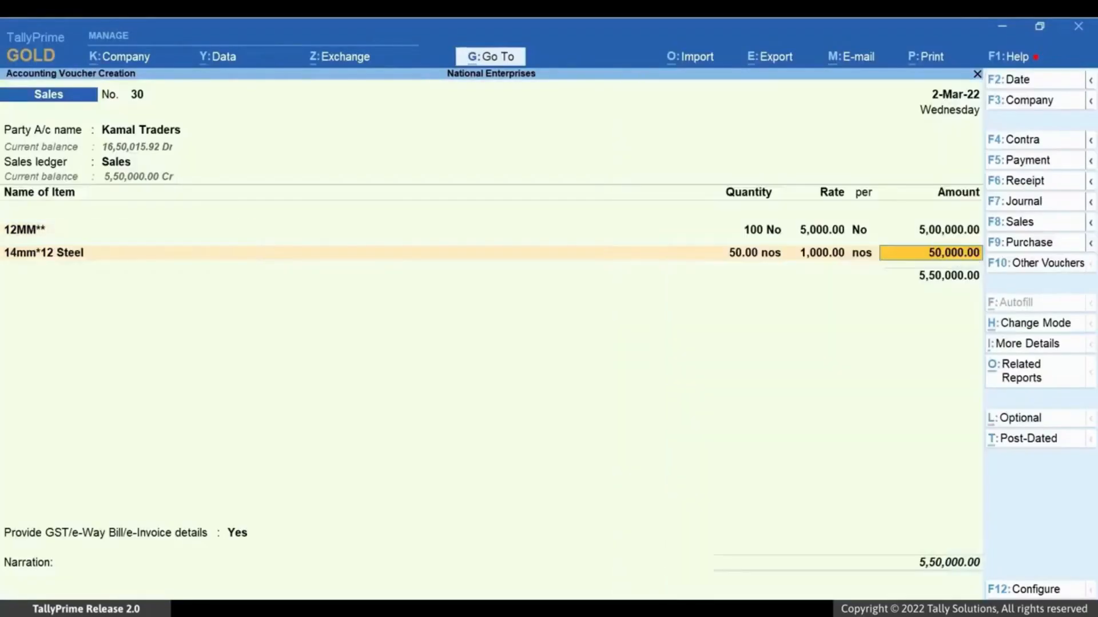
# Complete the items, 100 No of 12MM** at 5,000 and 50 nos of 14mm*12 Steel at 1,000, and add the CGST and SGST ledgers.
pyautogui.press('Return')
pyautogui.write('cg')
pyautogui.press('Return')
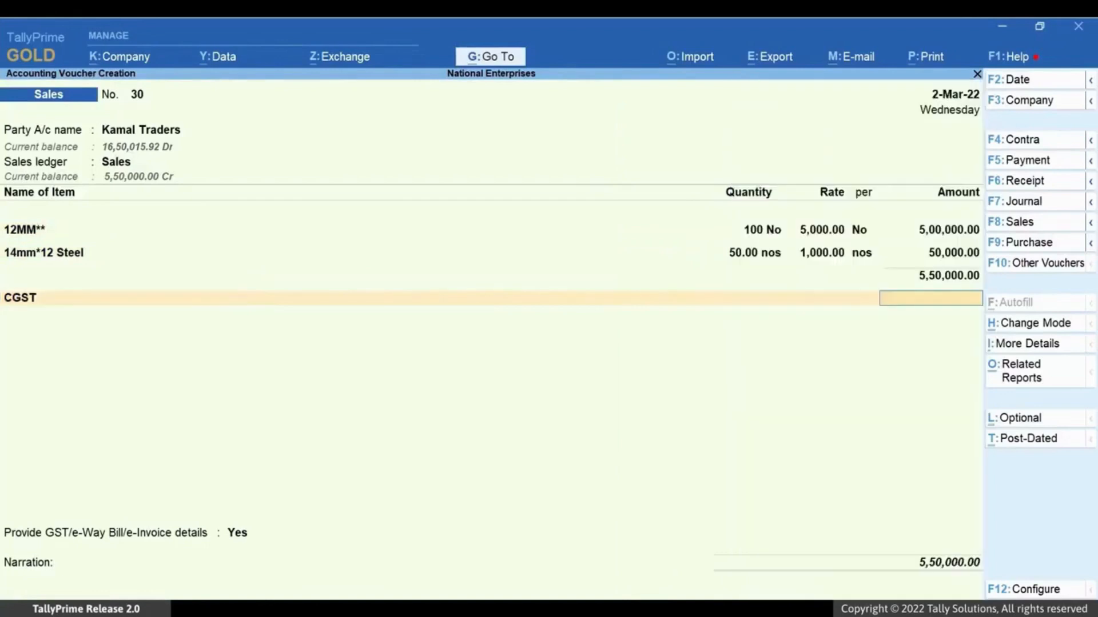
pyautogui.press('Return')
pyautogui.write('sg')
pyautogui.press('Return')
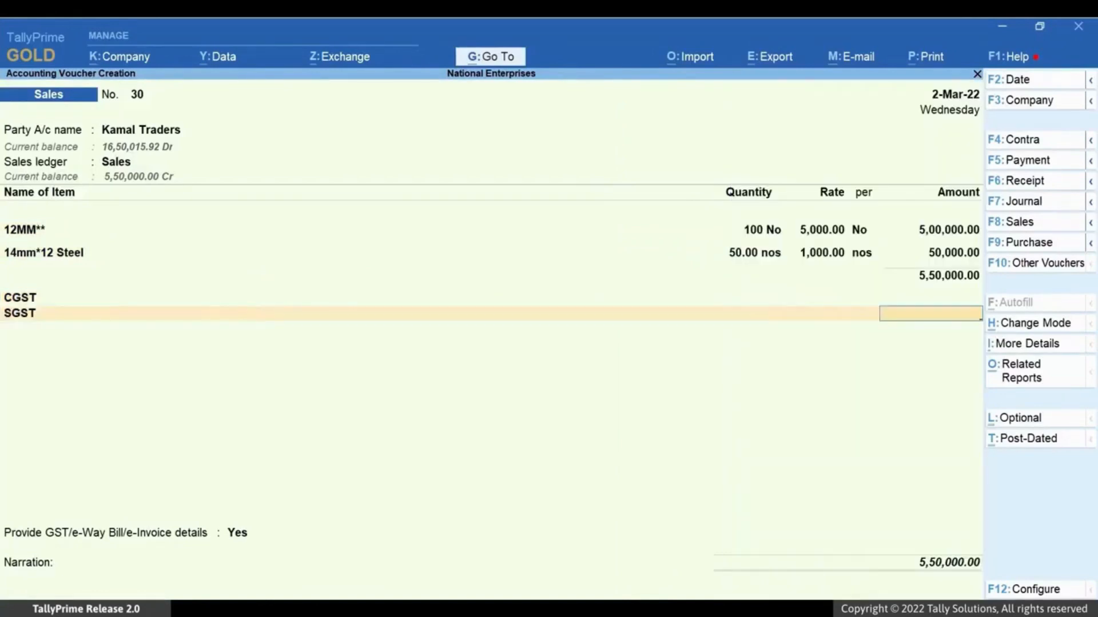
pyautogui.press('Return')
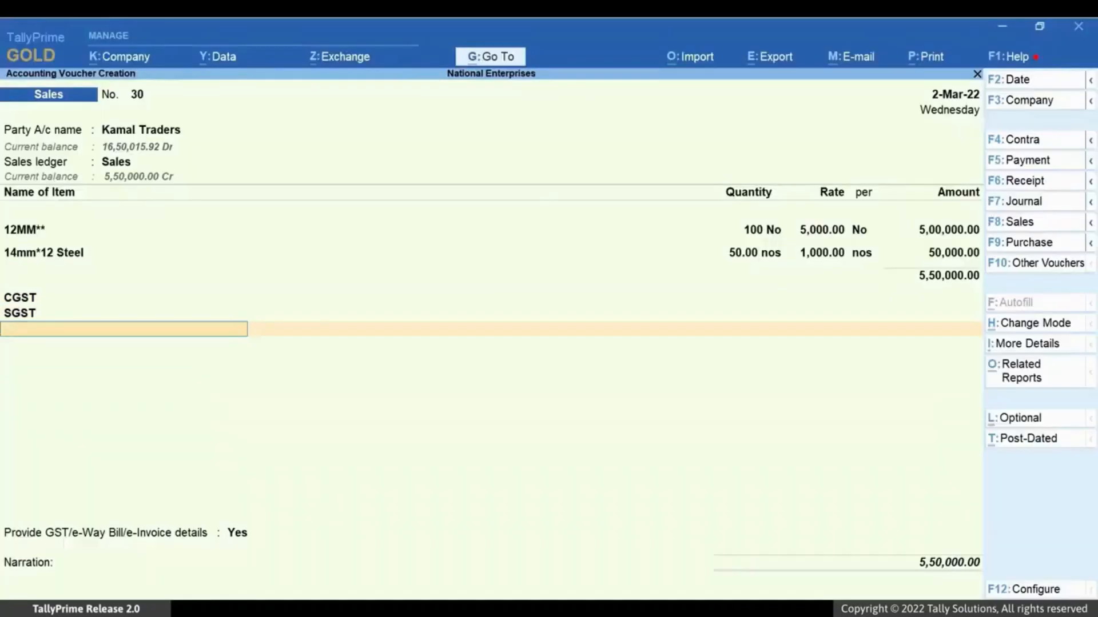
# Examine the GST - Tax Analysis of voucher 30 in detailed view for the nature of transaction and item taxes.
pyautogui.hotkey('alt', 'a')
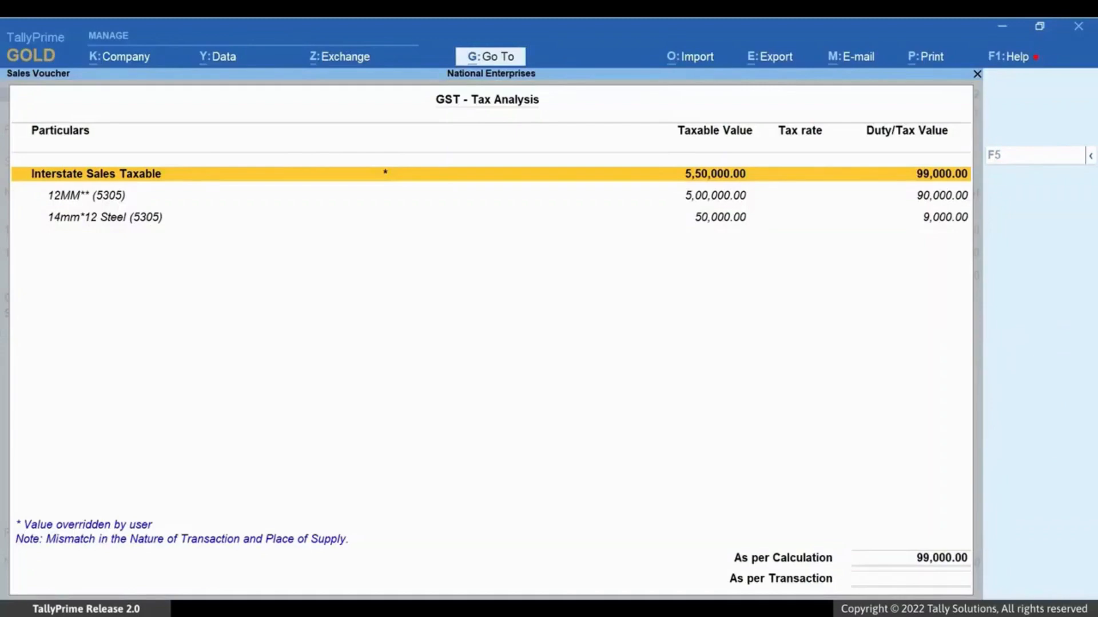
pyautogui.hotkey('alt', 'F5')
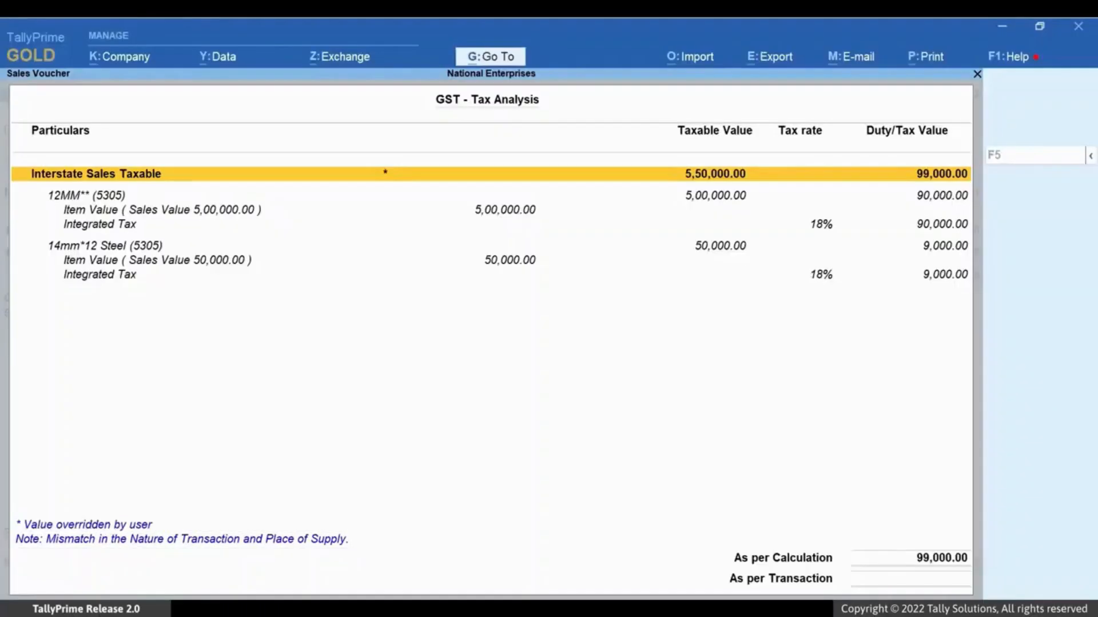
# Leave the tax analysis and replace the CGST and SGST ledgers in sales voucher 30 with the IGST ledger.
pyautogui.press('Escape')
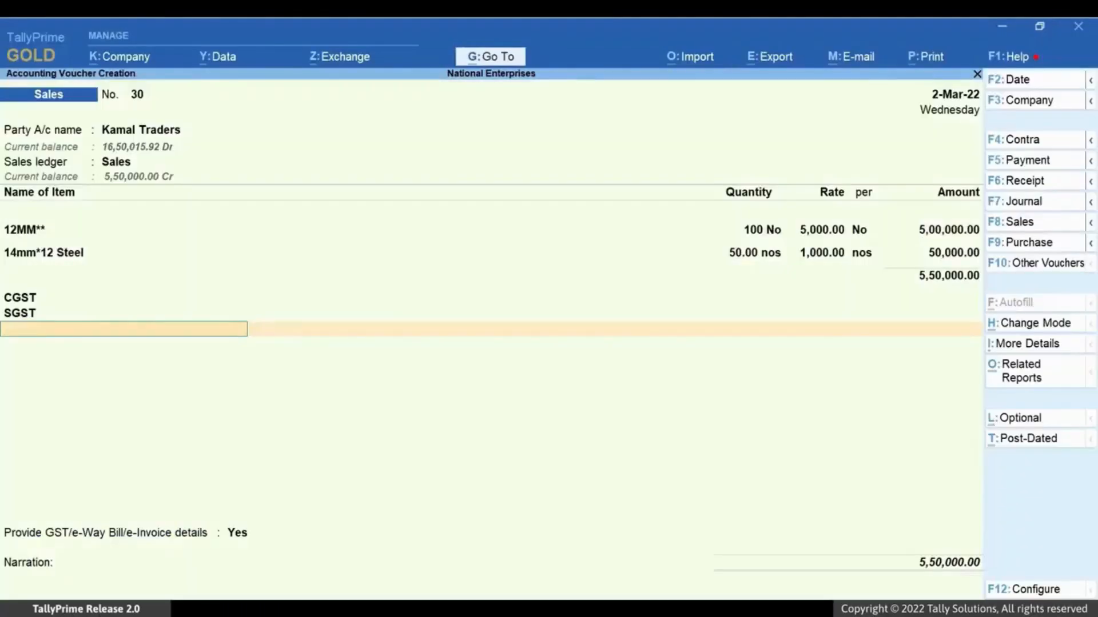
pyautogui.press('BackSpace')
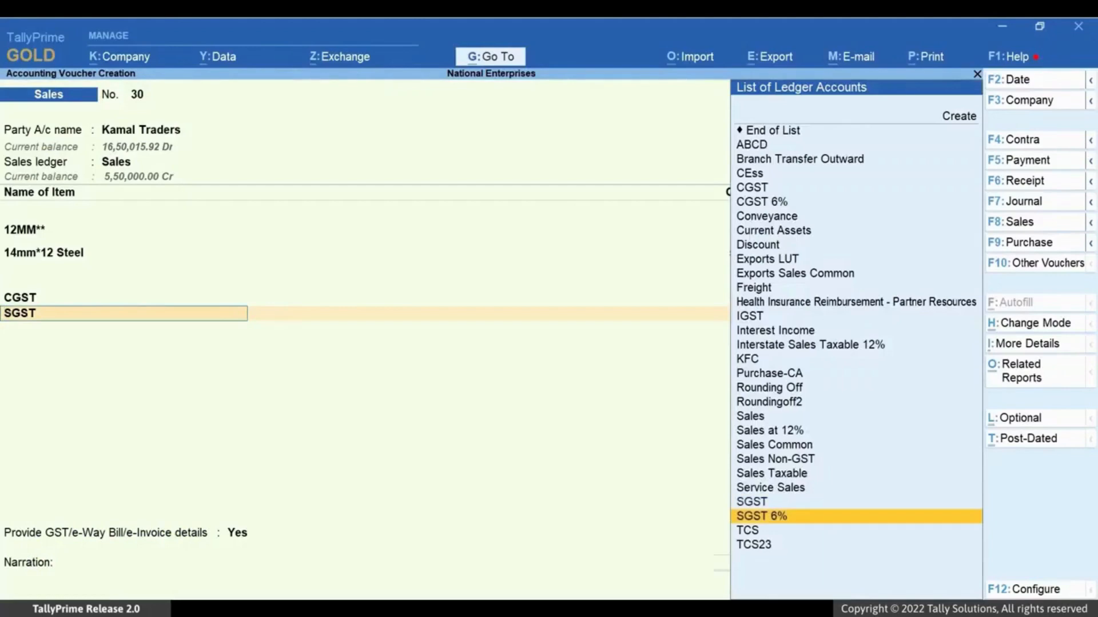
pyautogui.press('BackSpace')
pyautogui.press('Return')
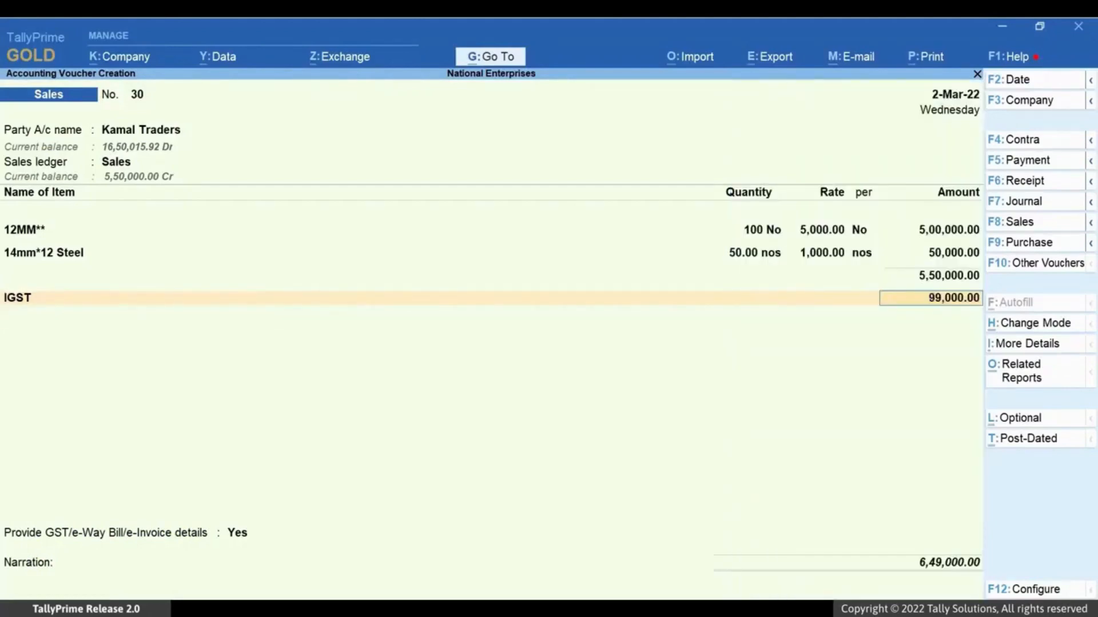
pyautogui.press('Return')
# Restore the CGST and SGST ledgers in sales voucher 30 in place of IGST.
pyautogui.press('BackSpace')
pyautogui.press('BackSpace')
pyautogui.press('Up')
pyautogui.press('Up')
pyautogui.press('Up')
pyautogui.press('Up')
pyautogui.press('Up')
pyautogui.press('Up')
pyautogui.press('Up')
pyautogui.press('Up')
pyautogui.press('Up')
pyautogui.press('Return')
pyautogui.press('Return')
pyautogui.press('Down')
pyautogui.press('Down')
pyautogui.press('Down')
pyautogui.press('Down')
pyautogui.press('Down')
pyautogui.press('Down')
pyautogui.press('Down')
pyautogui.press('Down')
pyautogui.press('Down')
pyautogui.press('Down')
pyautogui.press('Down')
pyautogui.press('Down')
pyautogui.press('Down')
pyautogui.press('Down')
pyautogui.press('Down')
pyautogui.press('Down')
pyautogui.press('Down')
pyautogui.press('Down')
pyautogui.press('Down')
pyautogui.press('Down')
pyautogui.press('Return')
pyautogui.press('Return')
# Reselect the Sales ledger in voucher 30 and override its tax classification with Sales Taxable.
pyautogui.click(133, 166)
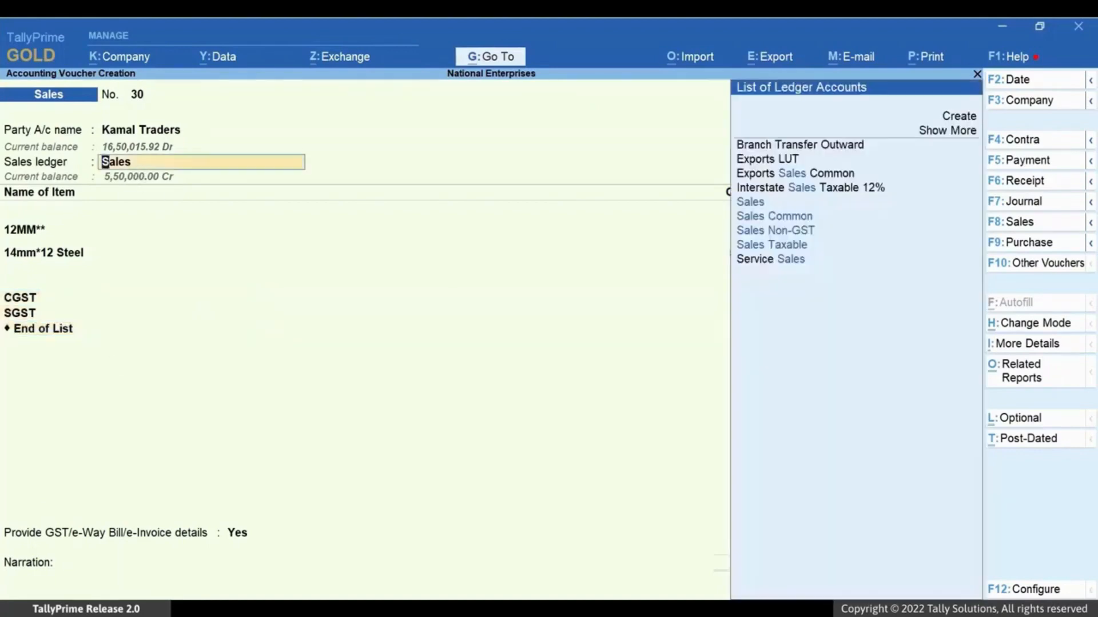
pyautogui.press('Return')
pyautogui.press('space')
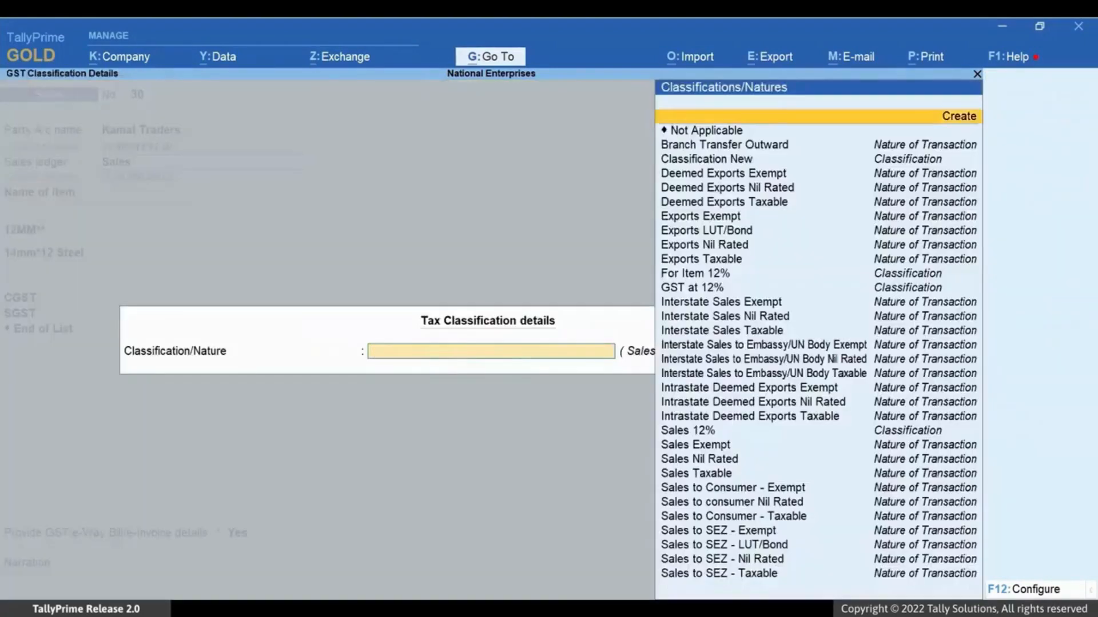
pyautogui.press('Down')
pyautogui.press('Down')
pyautogui.press('Down')
pyautogui.press('Down')
pyautogui.press('Down')
pyautogui.press('Down')
pyautogui.press('Down')
pyautogui.press('Down')
pyautogui.press('Down')
pyautogui.press('Down')
pyautogui.press('Down')
pyautogui.press('Down')
pyautogui.press('Down')
pyautogui.press('Down')
pyautogui.press('Down')
pyautogui.press('Down')
pyautogui.press('Down')
pyautogui.press('Down')
pyautogui.press('Down')
pyautogui.press('Down')
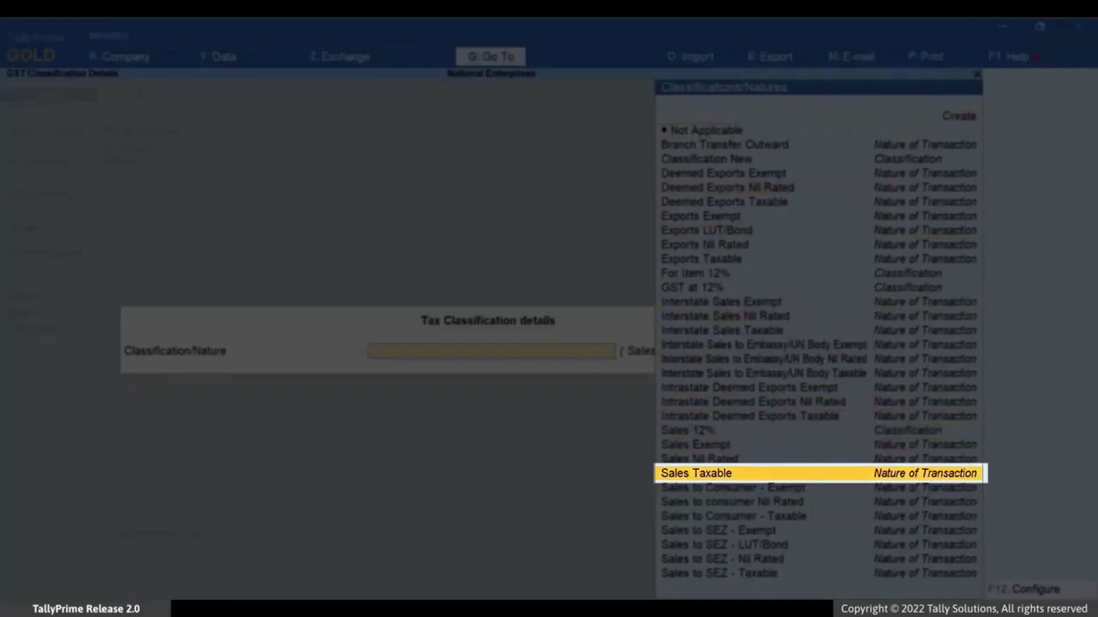
pyautogui.press('Return')
# Recalculate the CGST and SGST amounts in sales voucher 30.
pyautogui.click(20, 298)
pyautogui.press('Return')
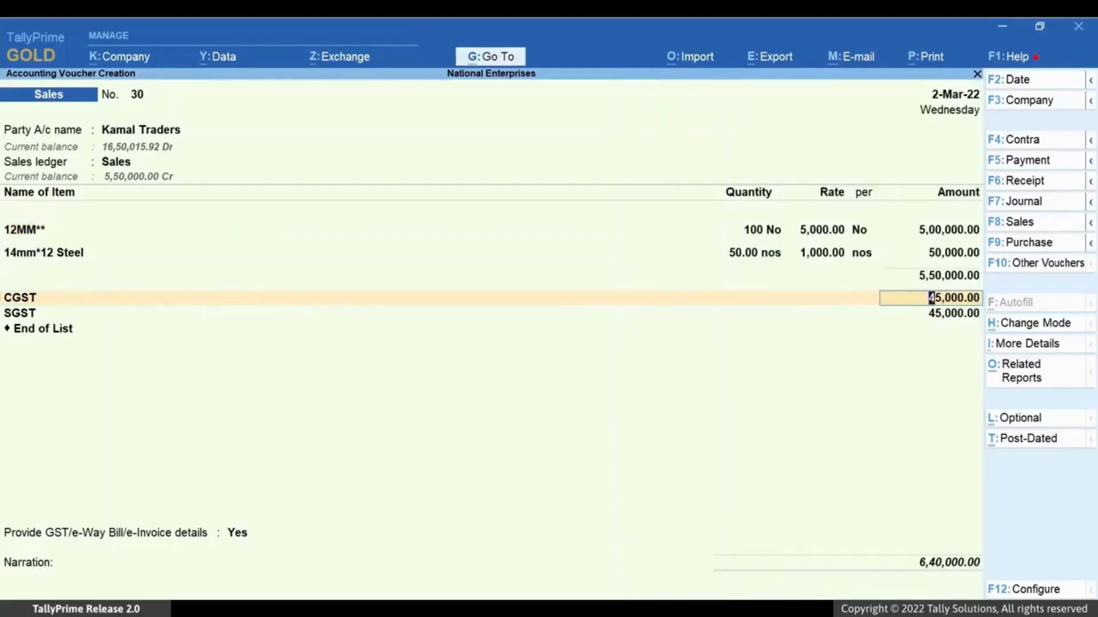
pyautogui.click(42, 329)
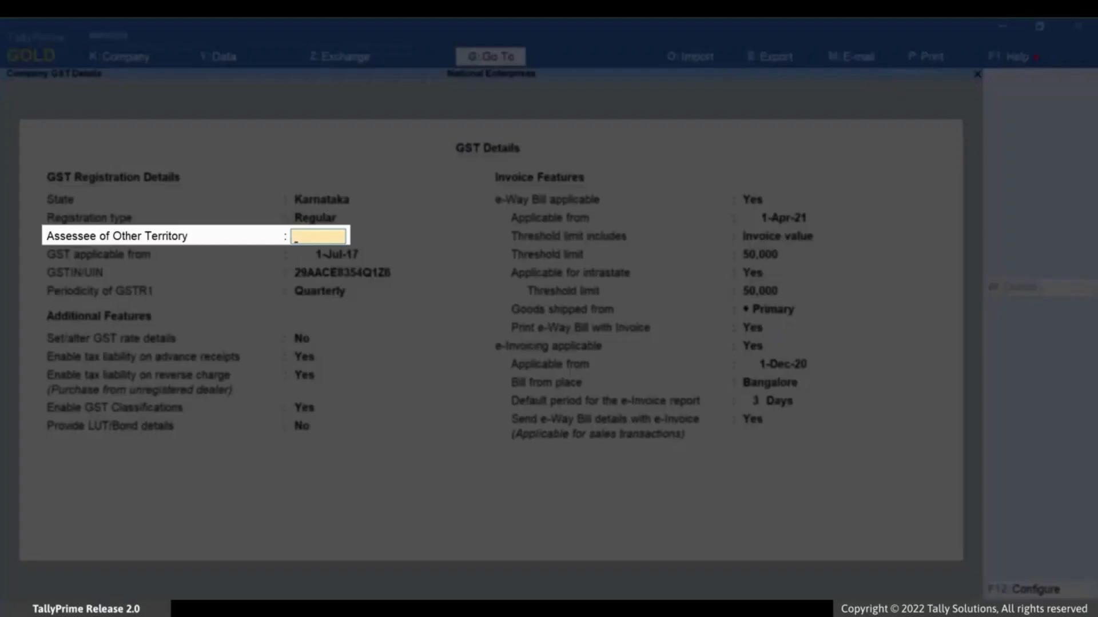
# Set Assessee of Other Territory to Yes in the company GST details and save the company features.
pyautogui.write('Yes')
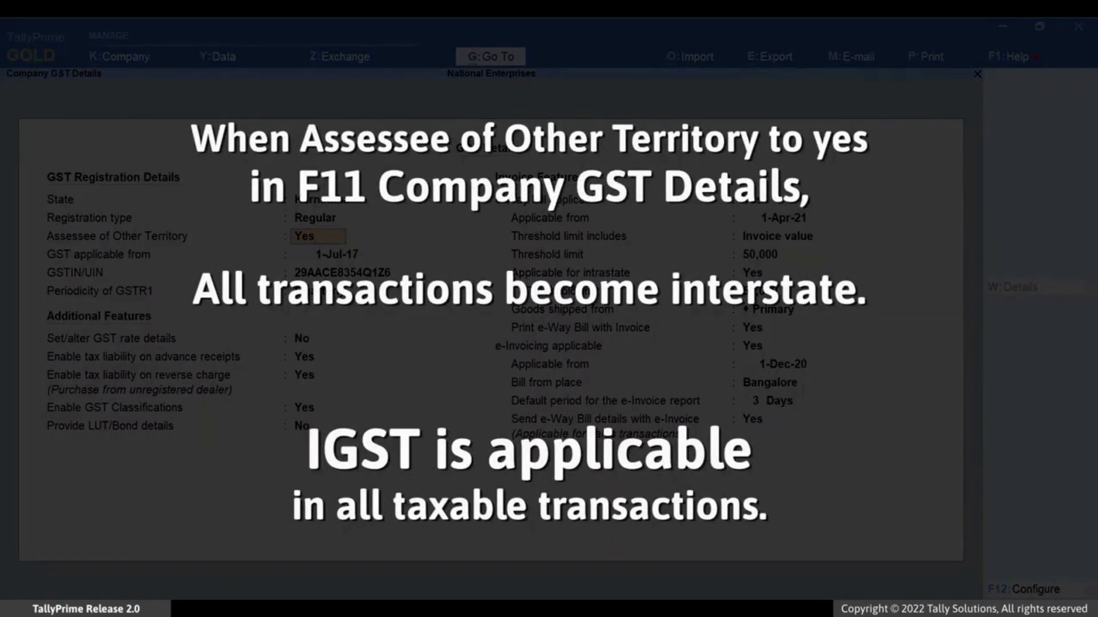
pyautogui.press('Return')
pyautogui.hotkey('ctrl', 'a')
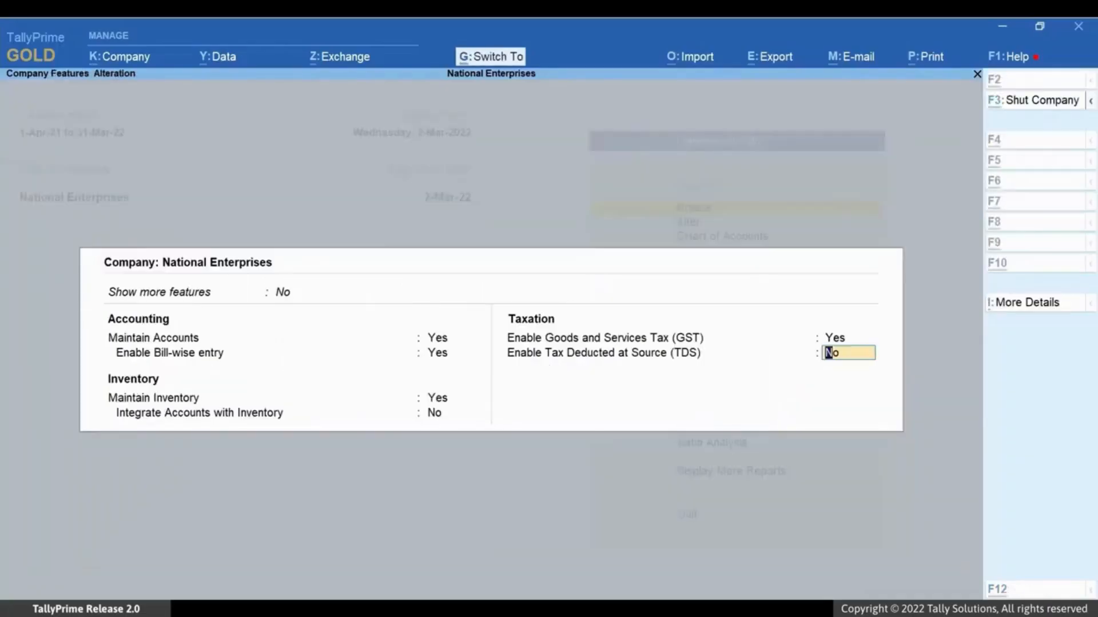
pyautogui.hotkey('ctrl', 'a')
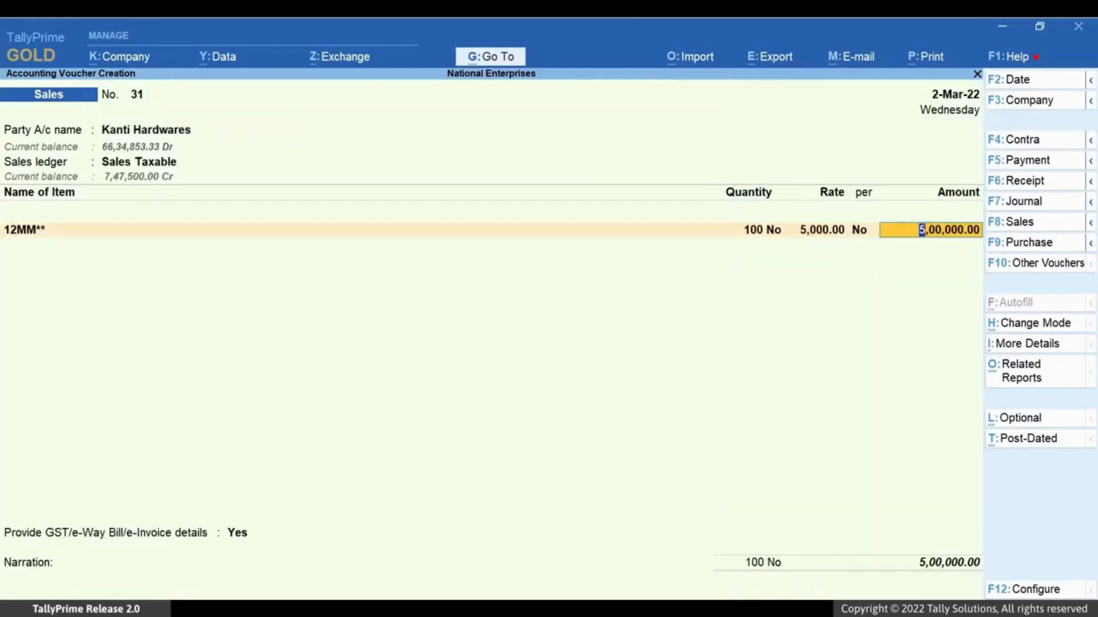
# Accept the 12MM** item line in sales voucher 31 and add the CGST and SGST ledgers.
pyautogui.press('Return')
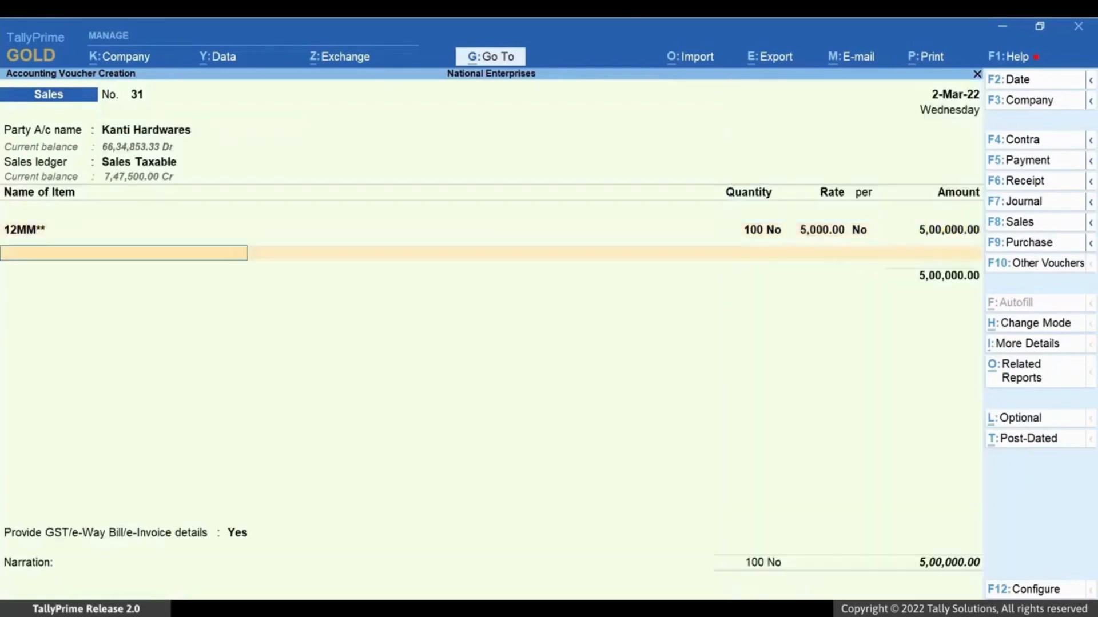
pyautogui.press('Return')
pyautogui.write('Cg')
pyautogui.press('Return')
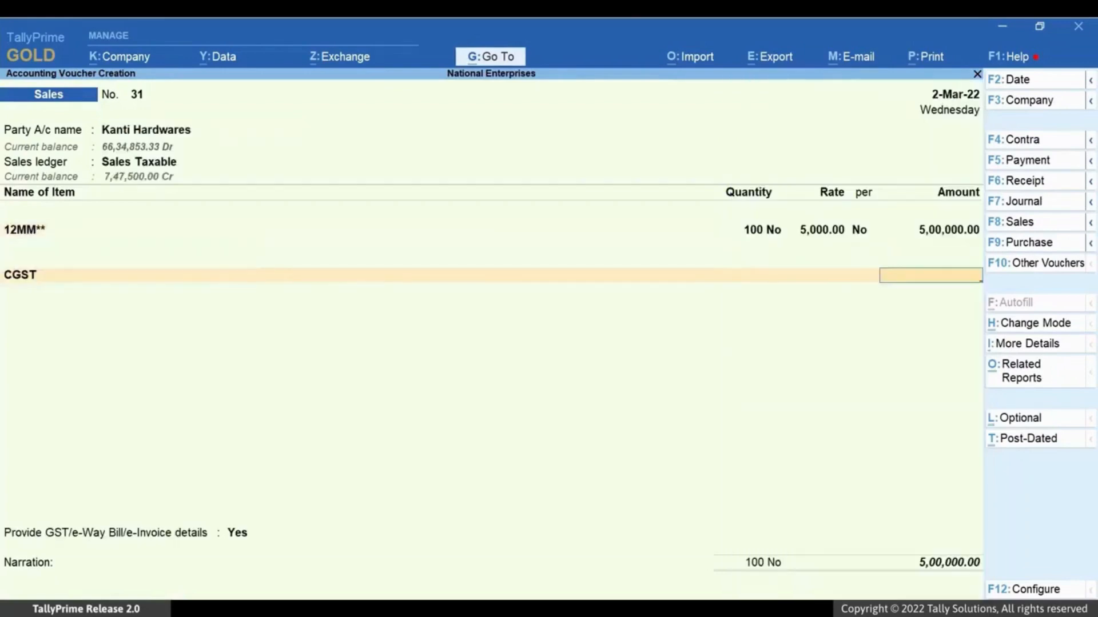
pyautogui.press('Return')
pyautogui.write('Sg')
pyautogui.press('Return')
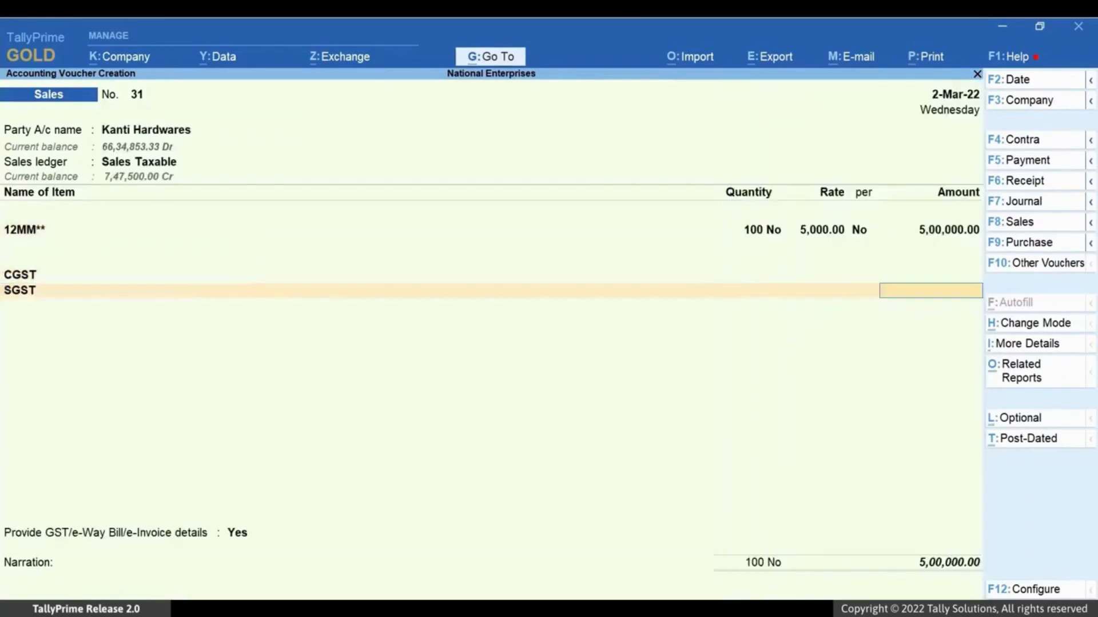
pyautogui.press('Return')
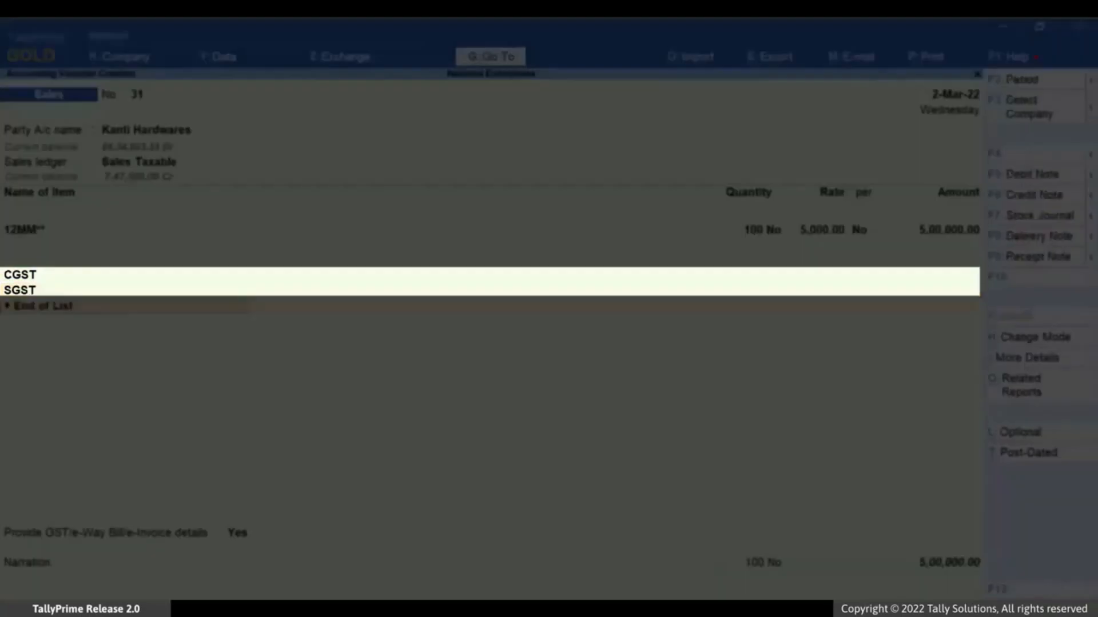
# Examine the GST - Tax Analysis of voucher 31 in detailed view for the nature of transaction and tax type.
pyautogui.hotkey('ctrl', 'o')
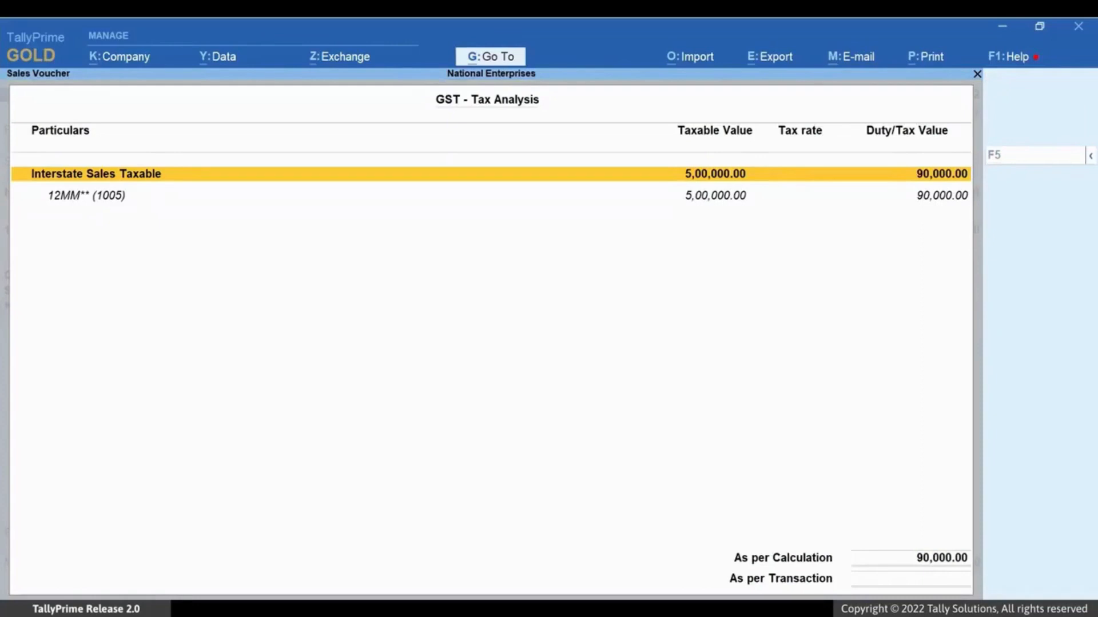
pyautogui.hotkey('alt', 'F5')
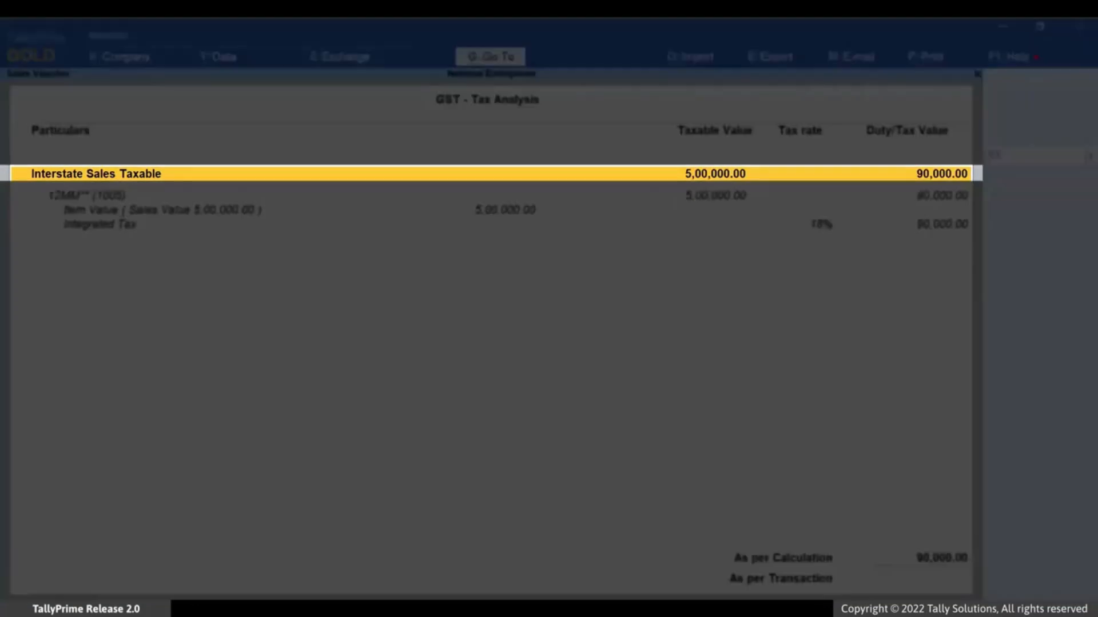
pyautogui.press('Escape')
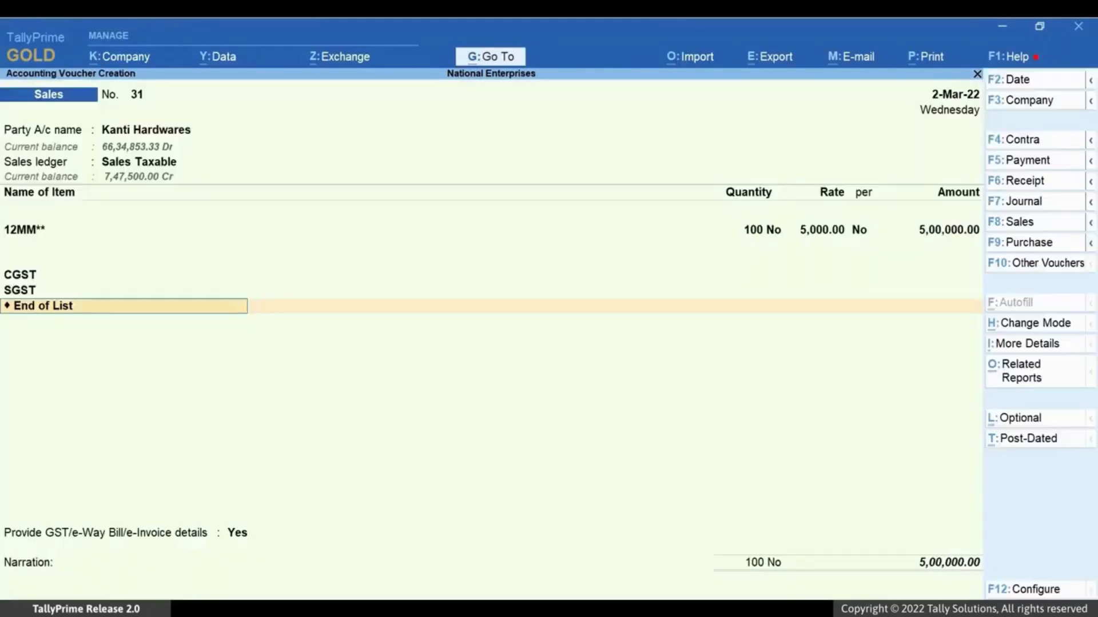
# Remove the SGST ledger from sales voucher 31.
pyautogui.press('Up')
pyautogui.press('Return')
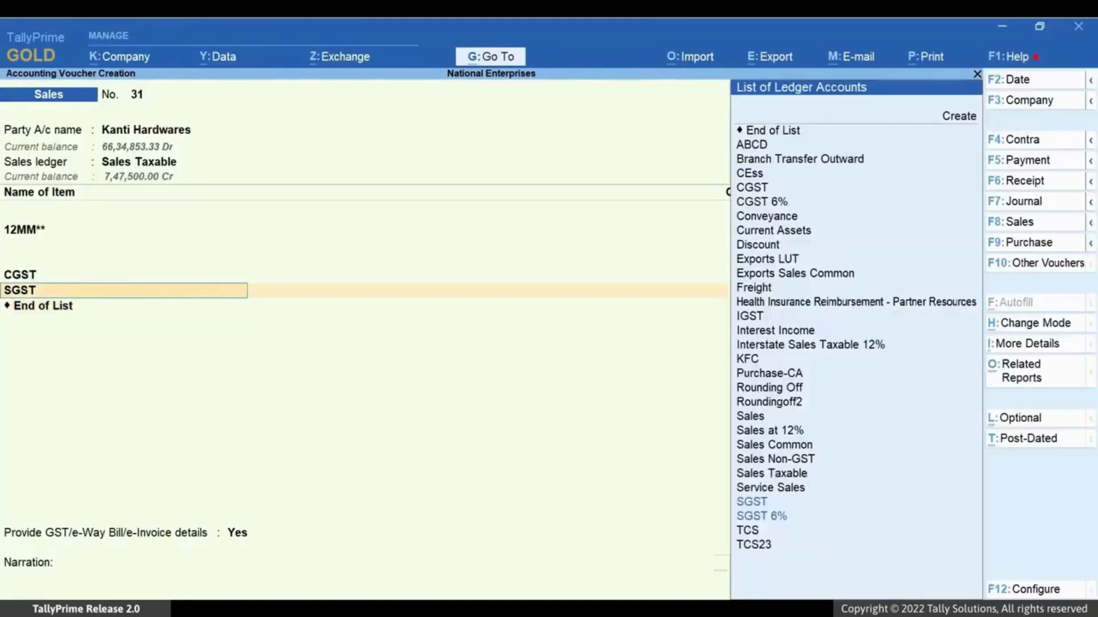
pyautogui.press('Down')
pyautogui.press('Up')
pyautogui.press('Up')
pyautogui.press('Up')
pyautogui.press('Up')
pyautogui.press('Up')
pyautogui.press('Up')
pyautogui.press('Up')
pyautogui.press('Up')
pyautogui.press('Up')
pyautogui.press('Up')
pyautogui.press('Up')
pyautogui.press('Up')
pyautogui.press('Up')
pyautogui.press('Up')
pyautogui.press('Up')
pyautogui.press('Up')
pyautogui.press('Up')
pyautogui.press('Up')
pyautogui.press('Up')
pyautogui.press('Up')
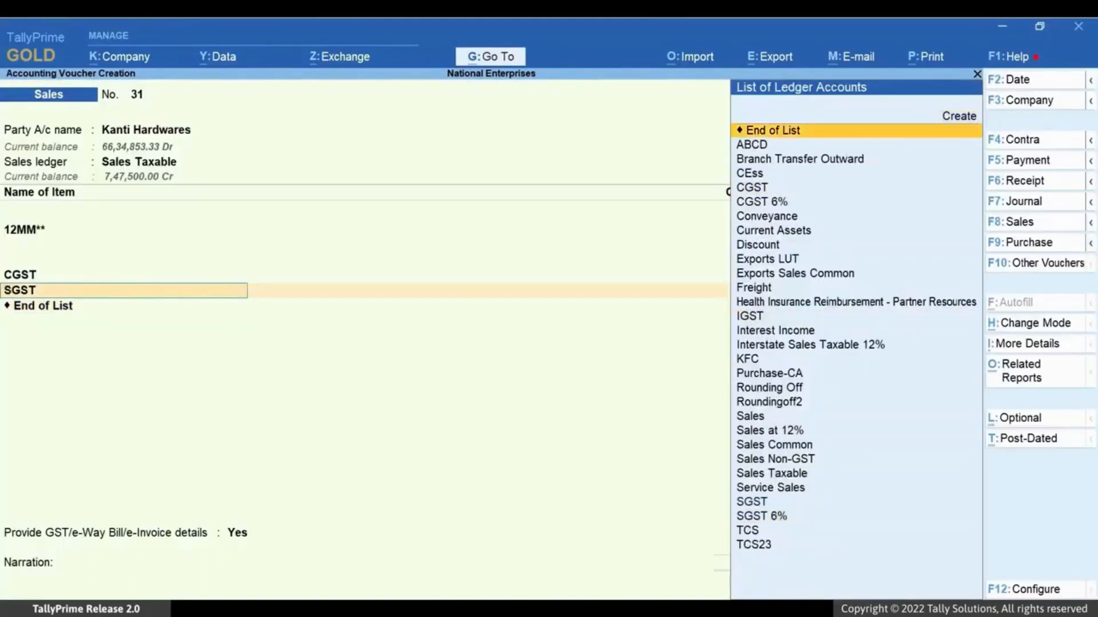
pyautogui.press('Return')
# Replace the CGST ledger in sales voucher 31 with the IGST ledger.
pyautogui.press('BackSpace')
pyautogui.press('BackSpace')
pyautogui.press('Down')
pyautogui.press('Down')
pyautogui.press('Down')
pyautogui.press('Down')
pyautogui.press('Down')
pyautogui.press('Down')
pyautogui.press('Down')
pyautogui.press('Down')
pyautogui.press('Down')
pyautogui.press('Down')
pyautogui.press('Down')
pyautogui.press('Up')
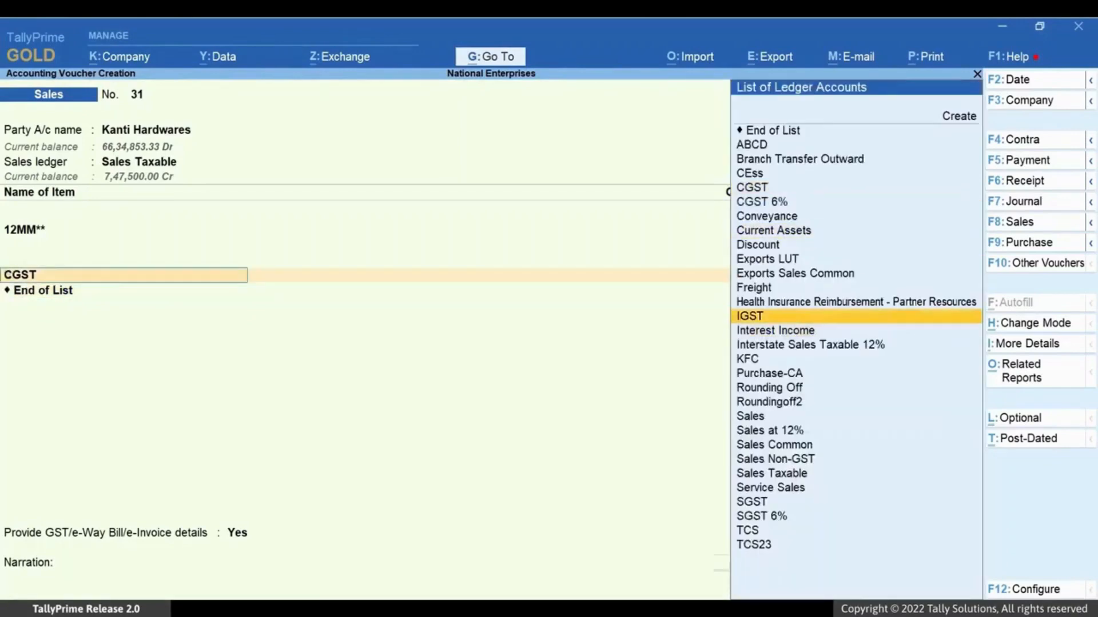
pyautogui.press('Return')
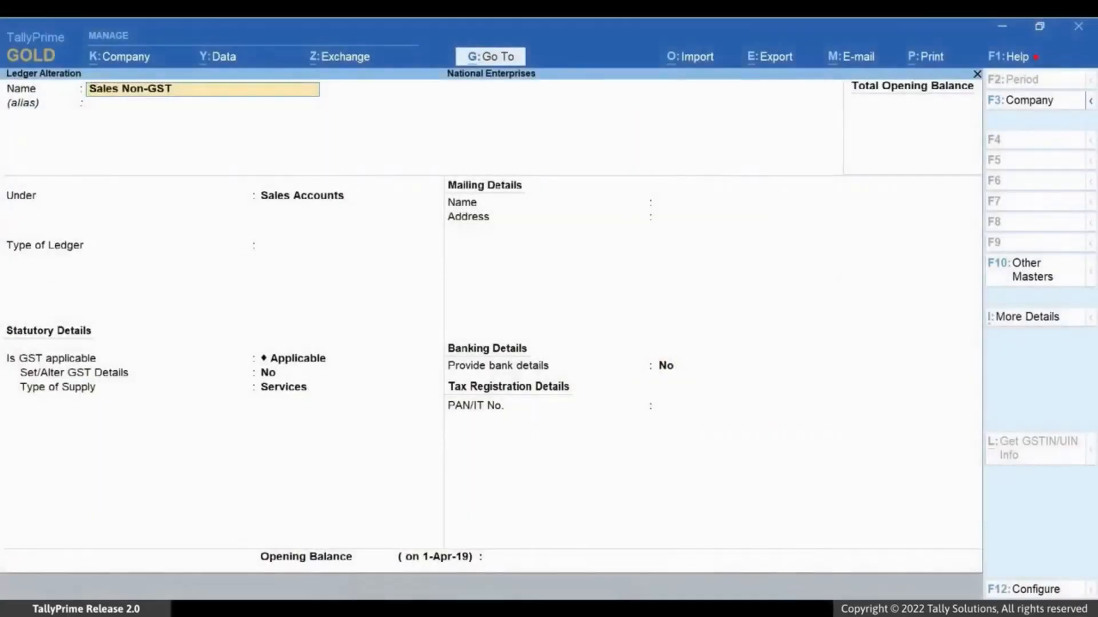
# In the Sales Non-GST ledger, set the type of ledger to Not Applicable and Set/Alter GST Details to Yes, opening its GST details.
pyautogui.press('Return')
pyautogui.press('Return')
pyautogui.press('Return')
pyautogui.press('Return')
pyautogui.press('Return')
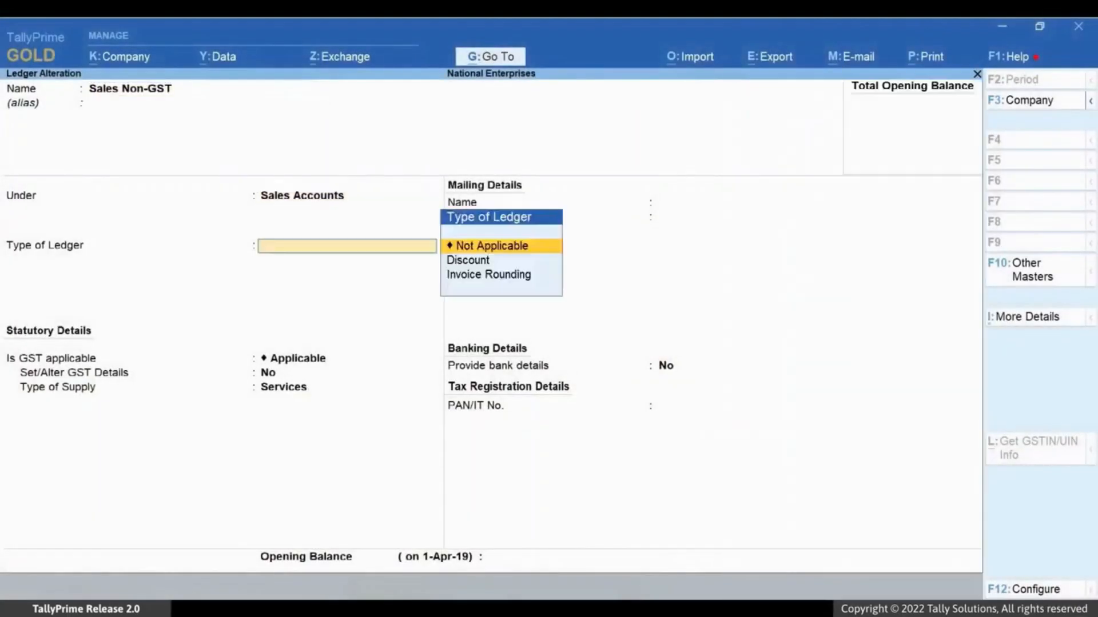
pyautogui.press('y')
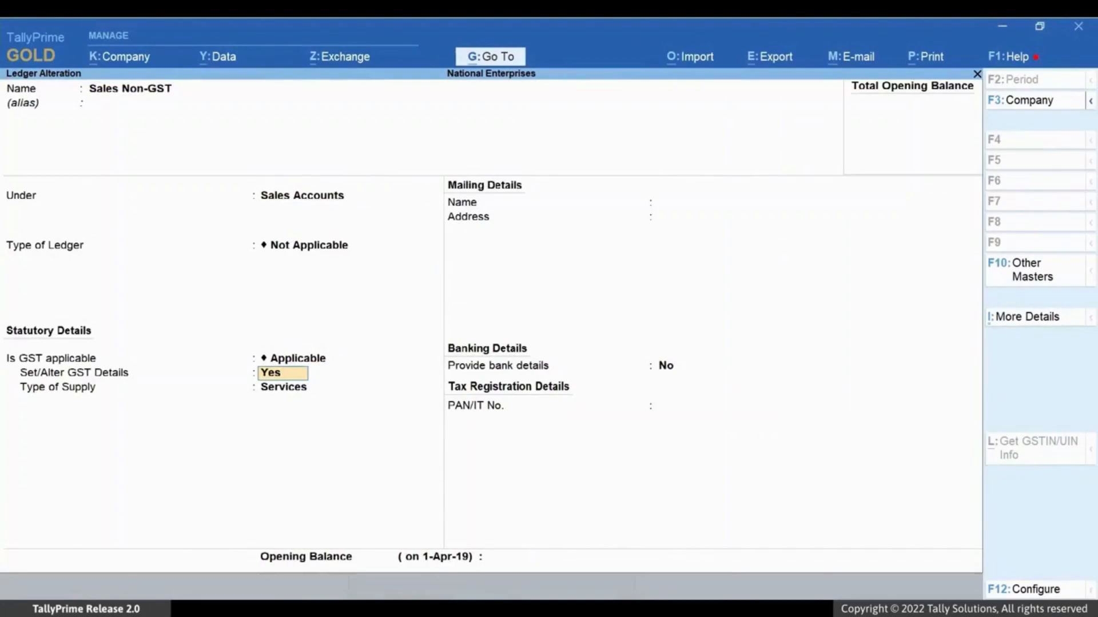
pyautogui.press('Return')
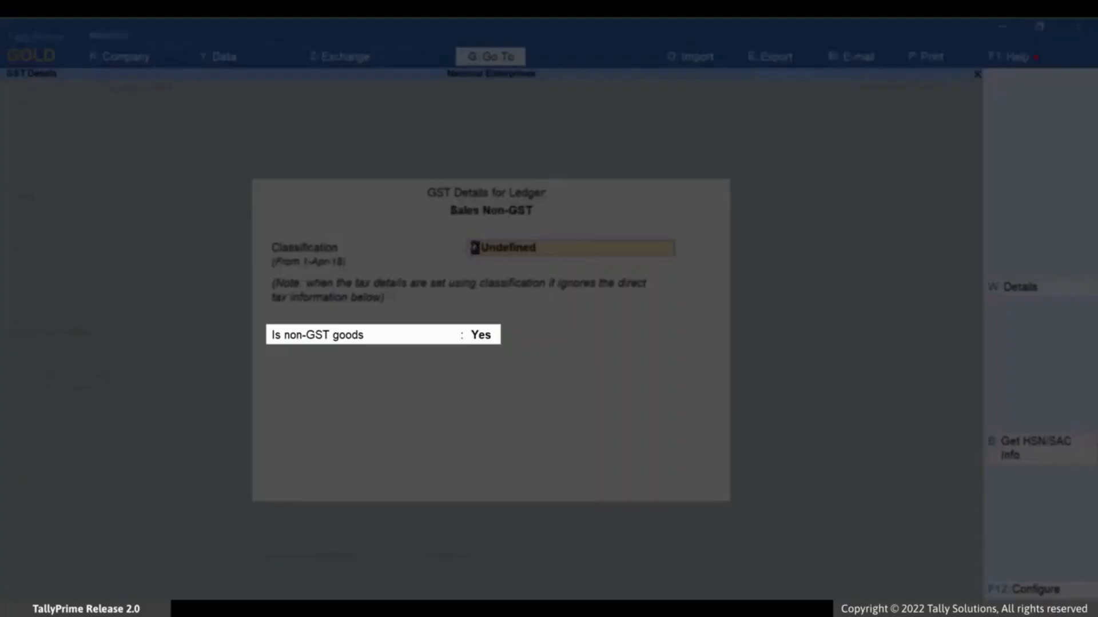
pyautogui.press('F12')
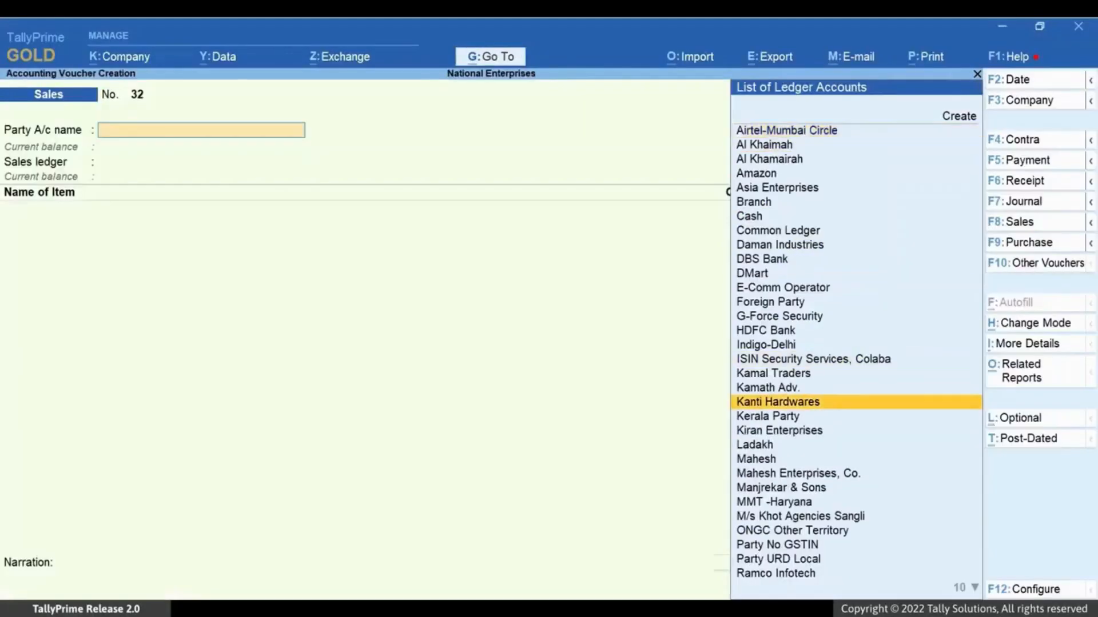
# Choose Kiran Enterprises as the party of sales voucher 32 and Sales Non-GST as the sales ledger.
pyautogui.press('Down')
pyautogui.press('Down')
pyautogui.press('Return')
pyautogui.press('Down')
pyautogui.press('Down')
pyautogui.press('Down')
pyautogui.press('Down')
pyautogui.press('Down')
pyautogui.press('Down')
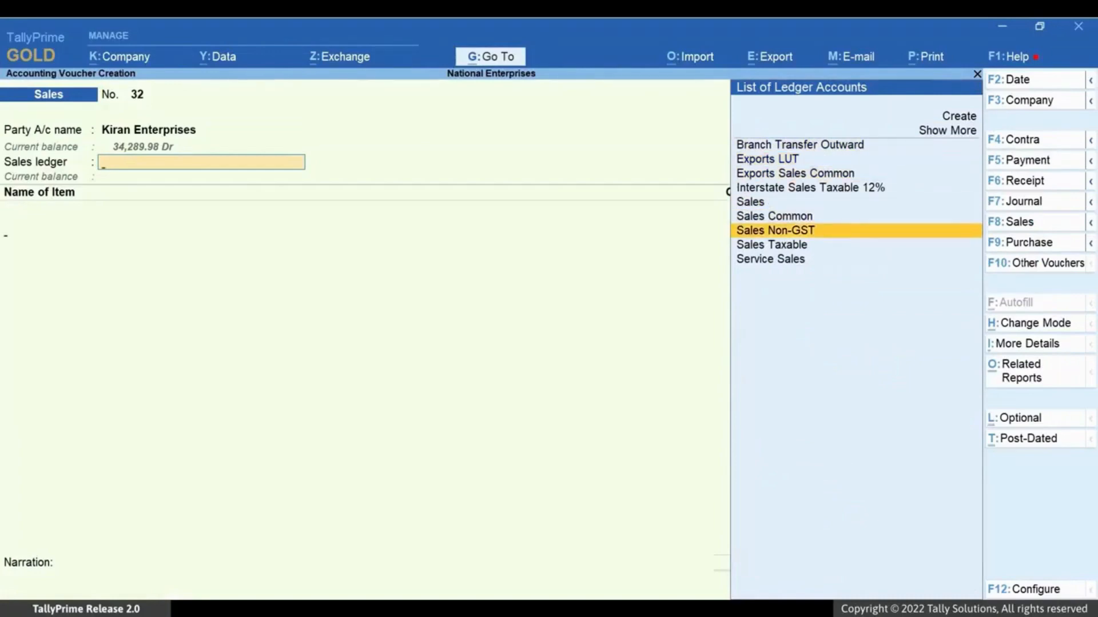
pyautogui.press('Return')
# Complete the item line with 100 No of 12MM** at 5,000 and add the CGST and SGST ledgers.
pyautogui.press('Down')
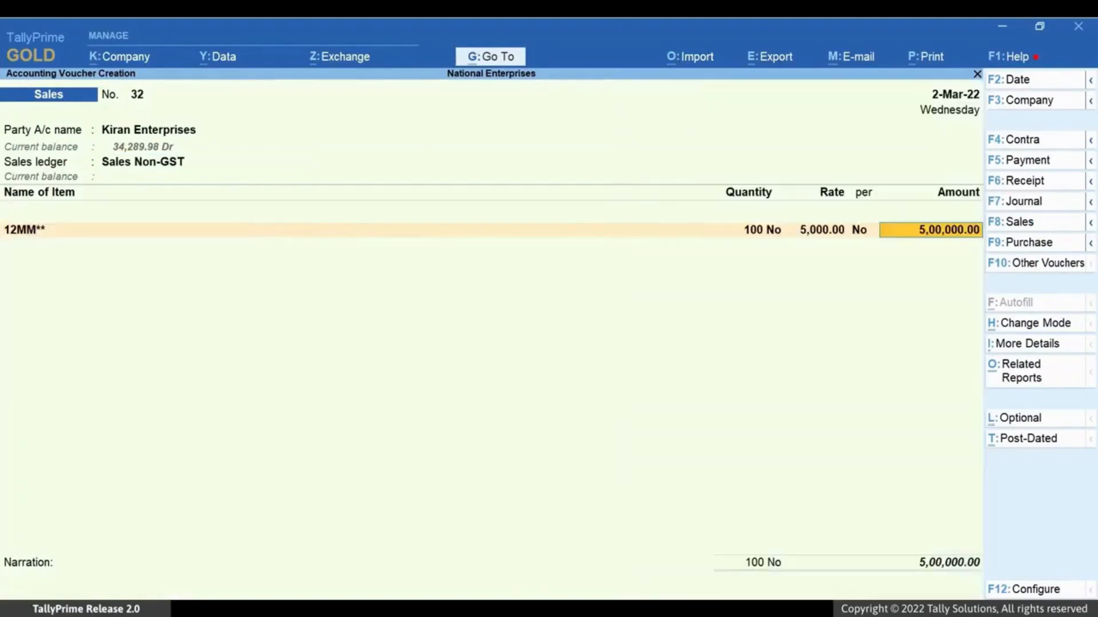
pyautogui.press('Return')
pyautogui.press('Return')
pyautogui.write('Cg')
pyautogui.press('Return')
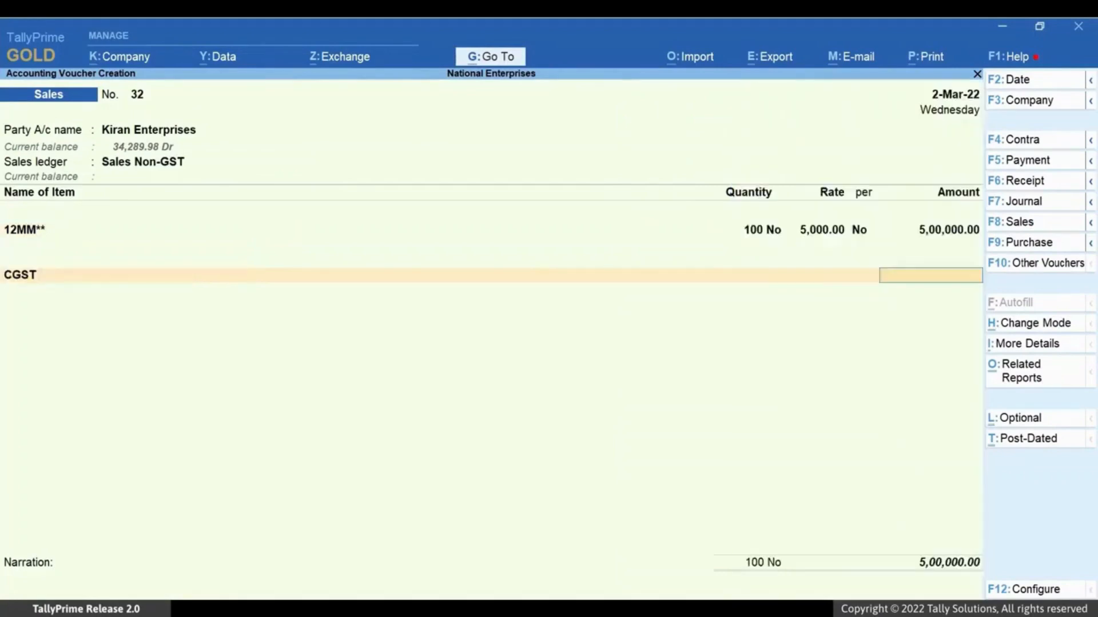
pyautogui.press('Return')
pyautogui.write('Sg')
pyautogui.press('Return')
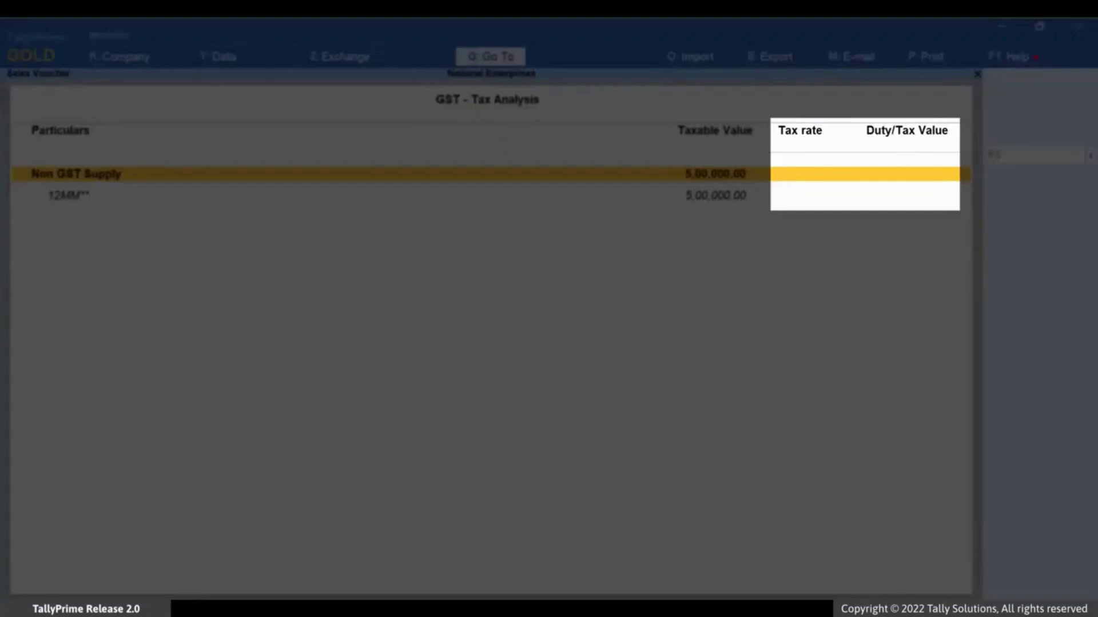
# Close the tax analysis, remove the SGST and CGST ledgers from voucher 32 and proceed to its bill-wise details.
pyautogui.press('Escape')
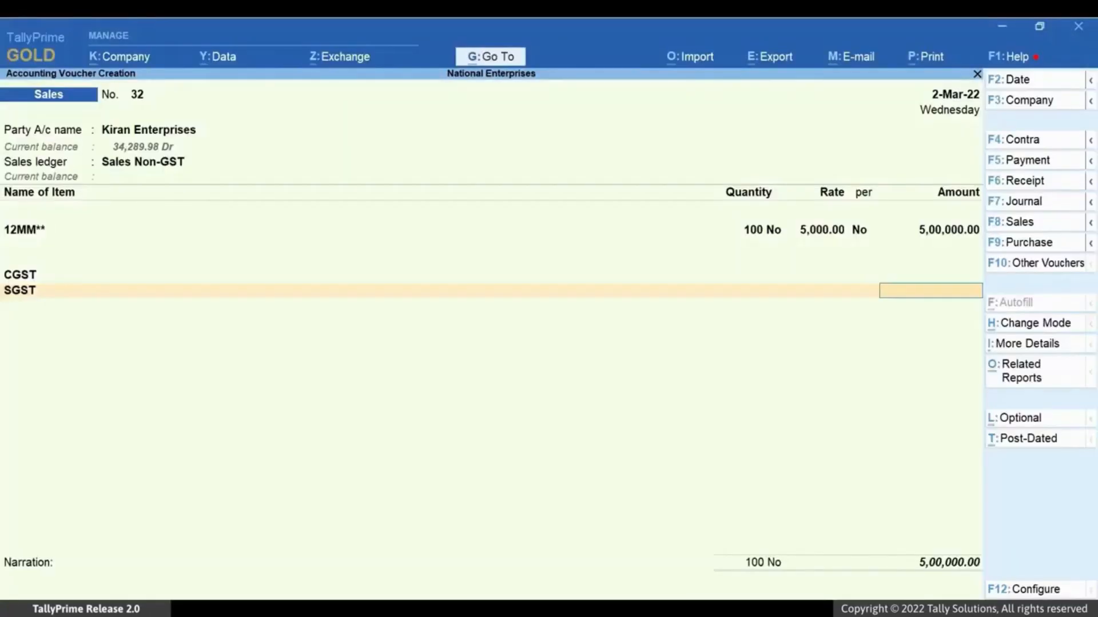
pyautogui.press('BackSpace')
pyautogui.press('Down')
pyautogui.press('pageup')
pyautogui.press('pageup')
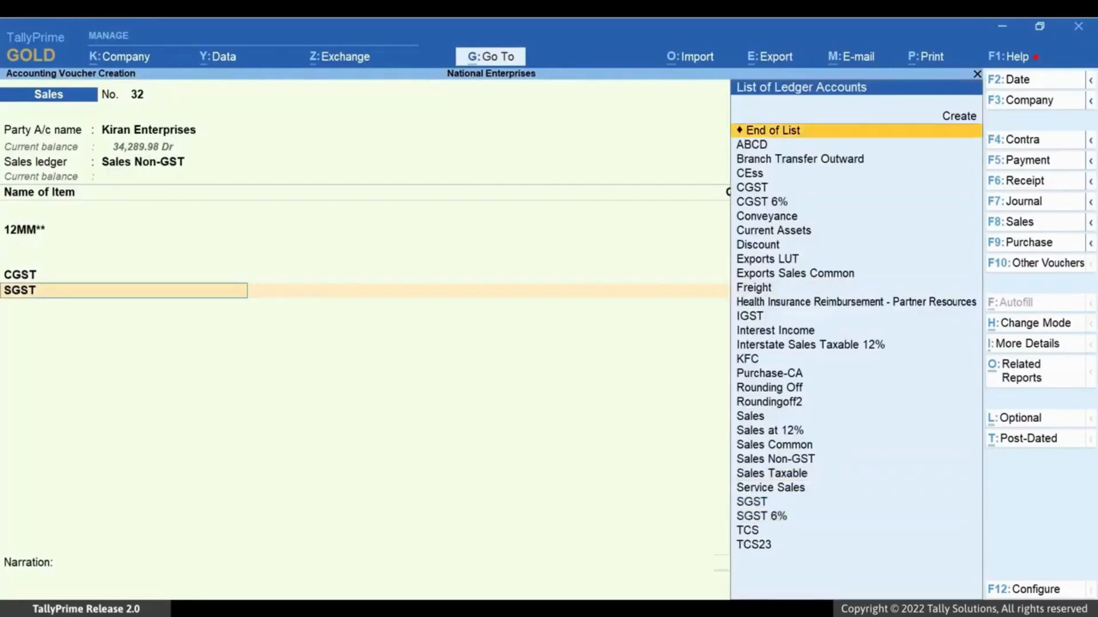
pyautogui.press('Return')
pyautogui.press('BackSpace')
pyautogui.press('Home')
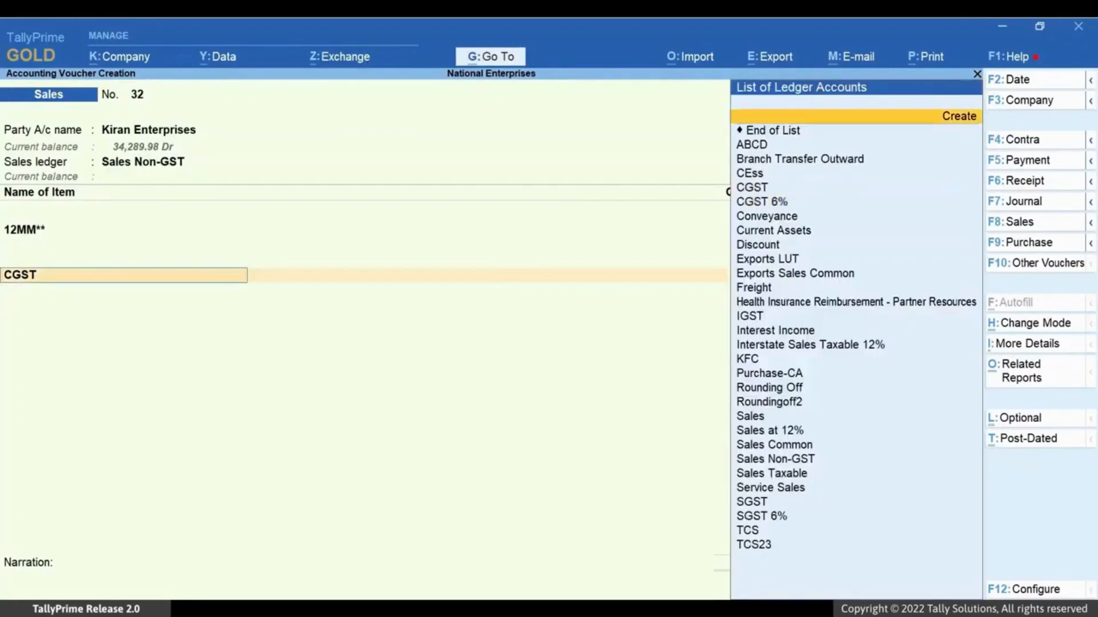
pyautogui.press('Down')
pyautogui.press('Return')
pyautogui.press('Return')
pyautogui.press('Return')
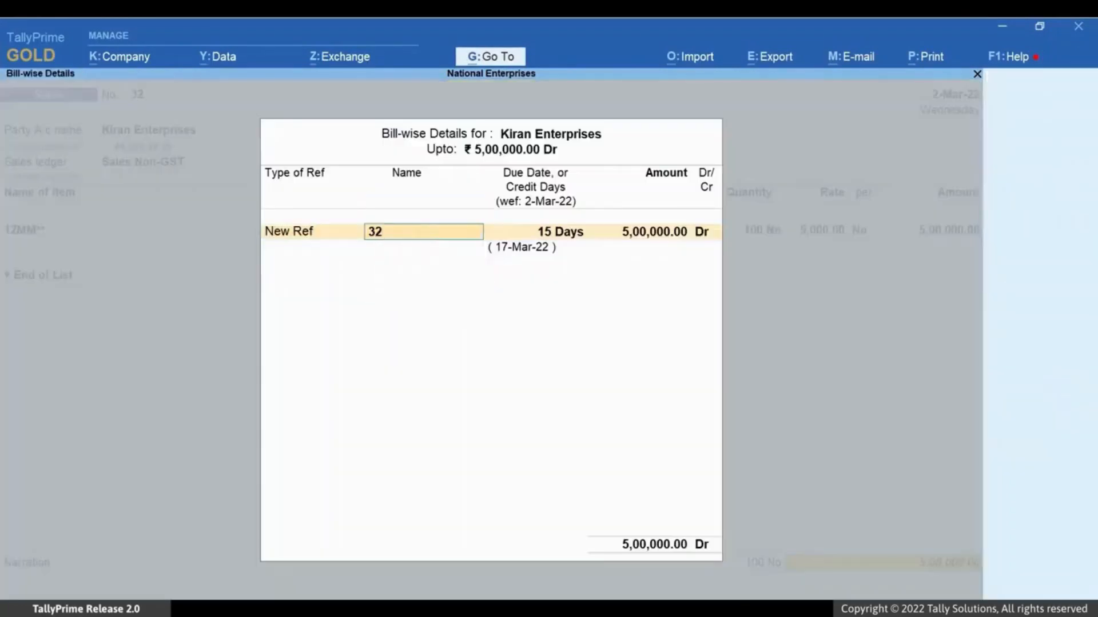
# Accept the bill-wise details of sales voucher 32 for Kiran Enterprises with the new reference 32.
pyautogui.hotkey('ctrl', 'a')
pyautogui.press('Return')
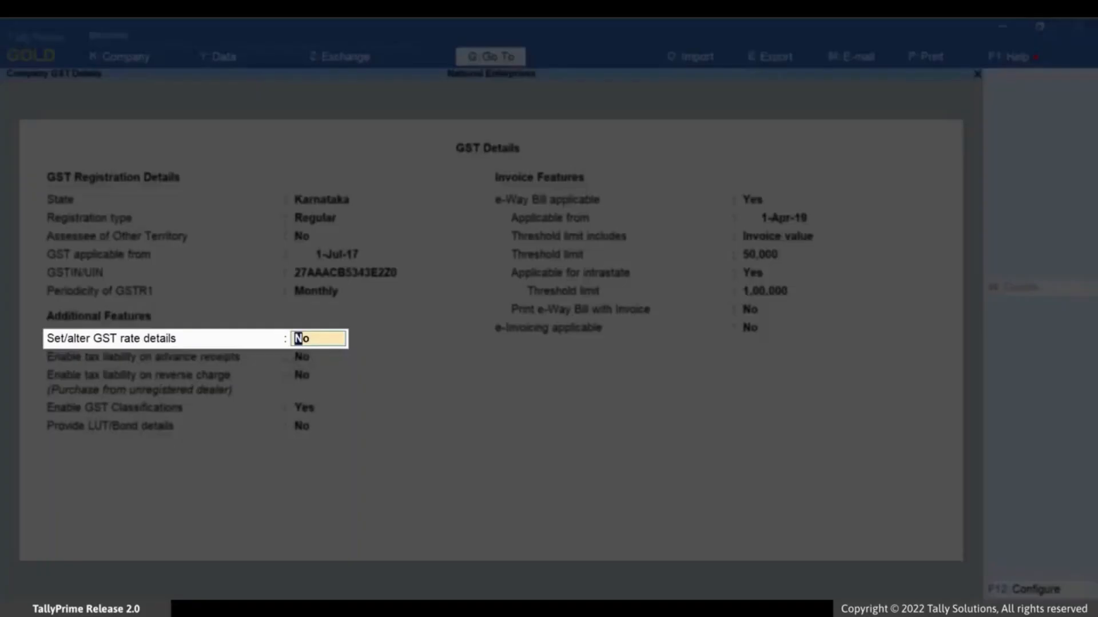
# Set Set/alter GST rate details to Yes for National Enterprises and go through its HSN/SAC and tax details, keeping the existing entries.
pyautogui.write('Yes')
pyautogui.press('Return')
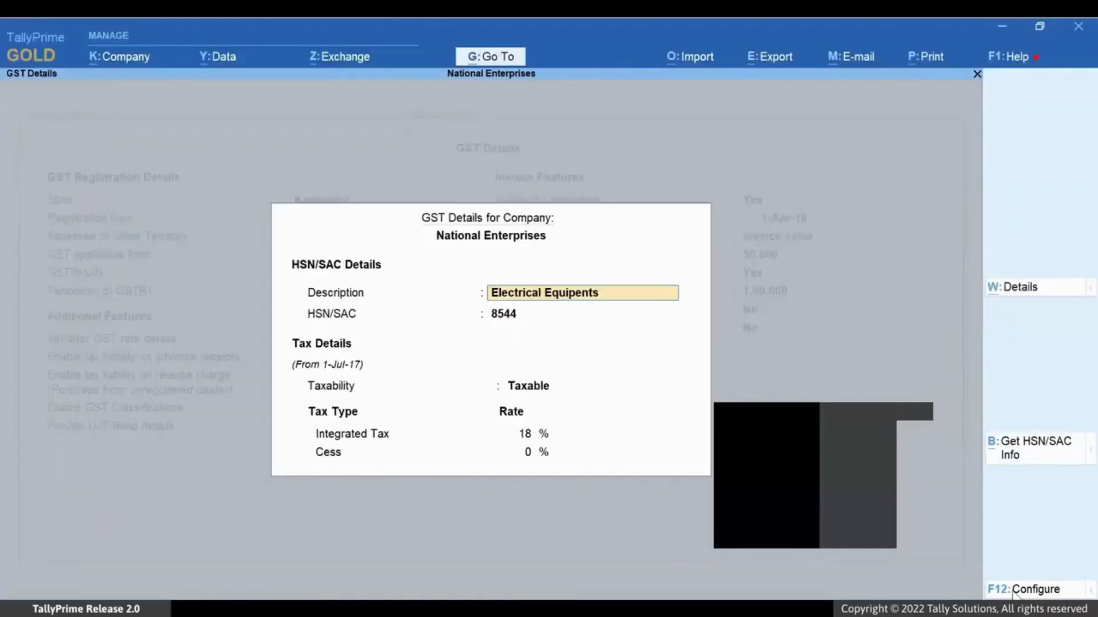
pyautogui.press('Return')
pyautogui.press('Return')
pyautogui.press('Return')
pyautogui.press('Return')
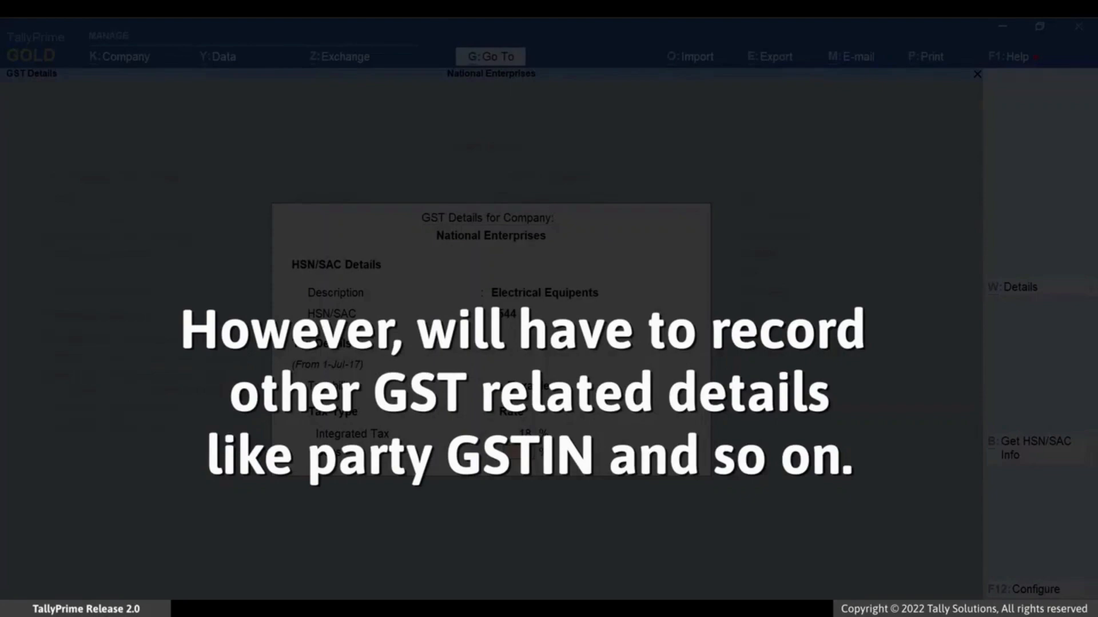
pyautogui.press('Return')
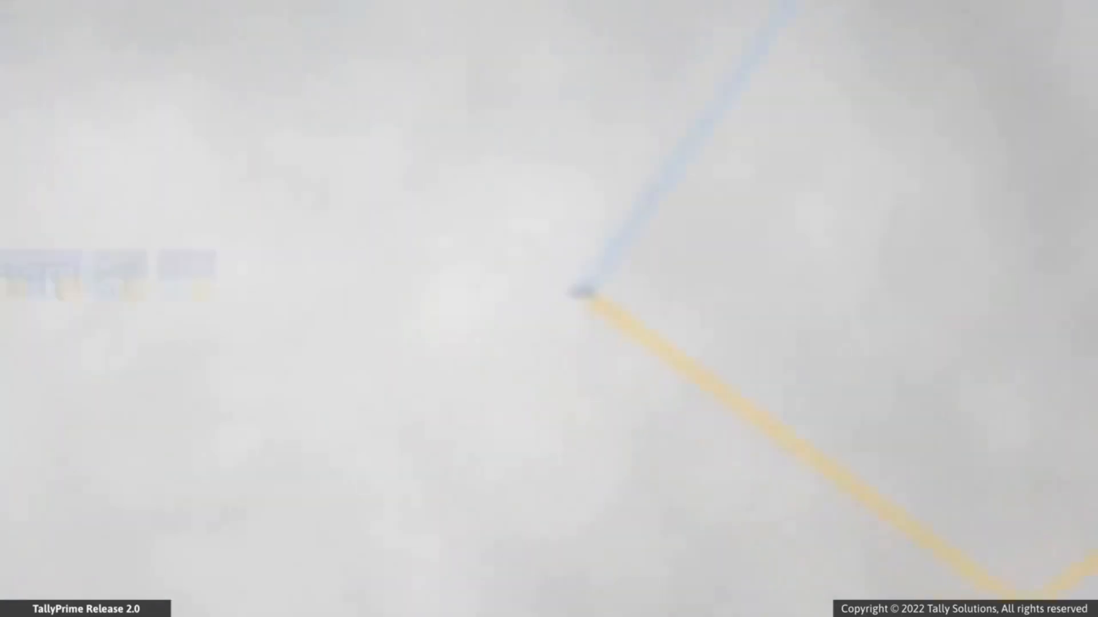